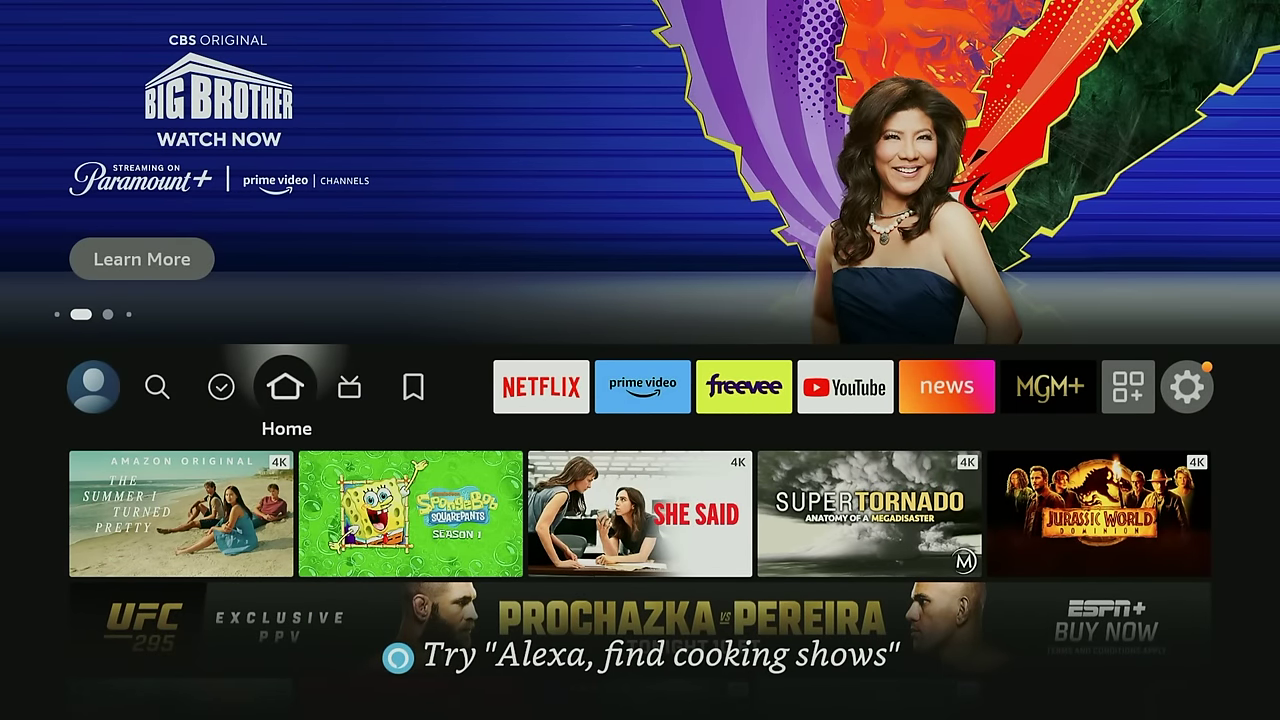
Check under My Fire TV > About that Fire OS 8.1.0.1 is up to date, then back out to Settings.
key(Right)
key(Right)
key(Right)
key(Right)
key(Right)
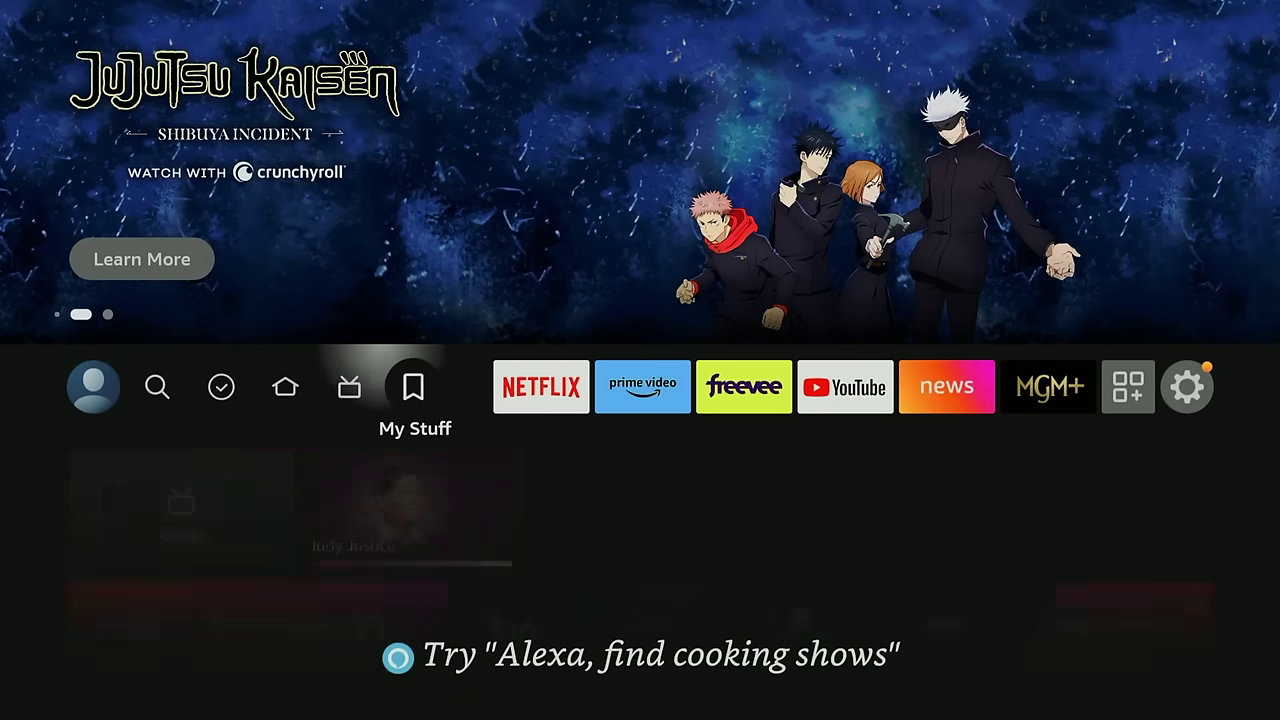
key(Right)
key(Right)
key(Right)
key(Right)
key(Right)
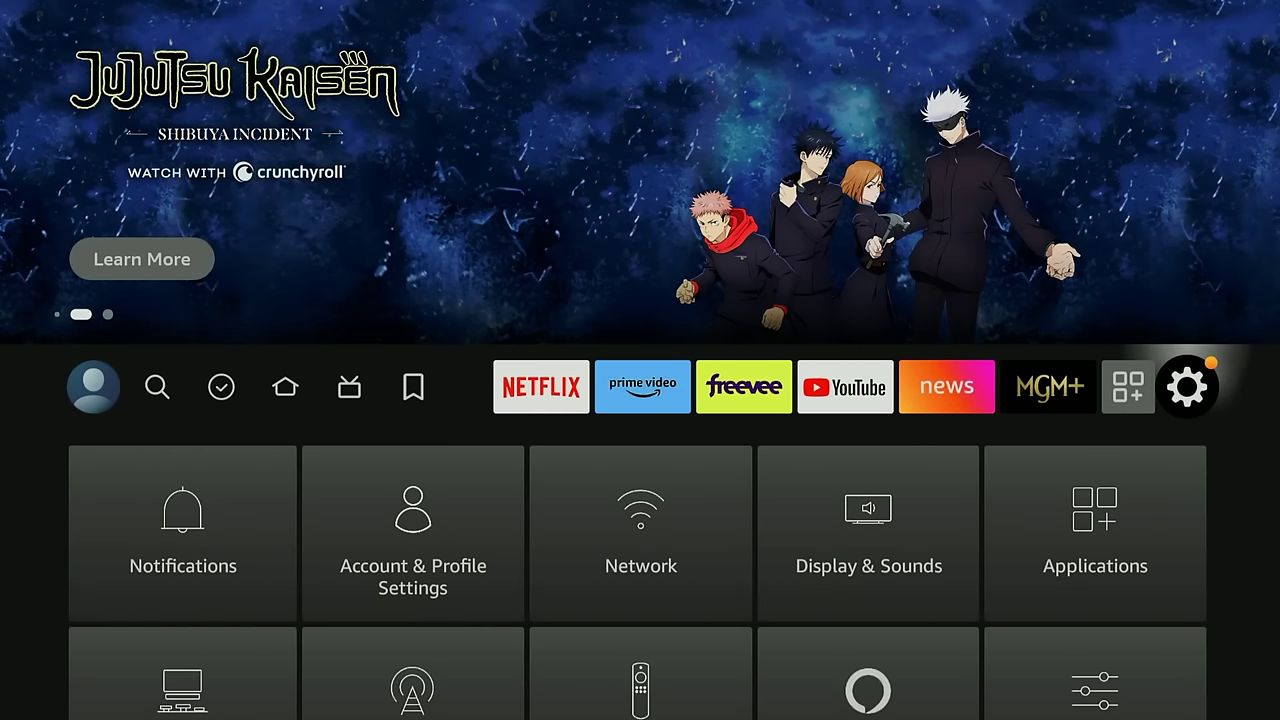
key(Down)
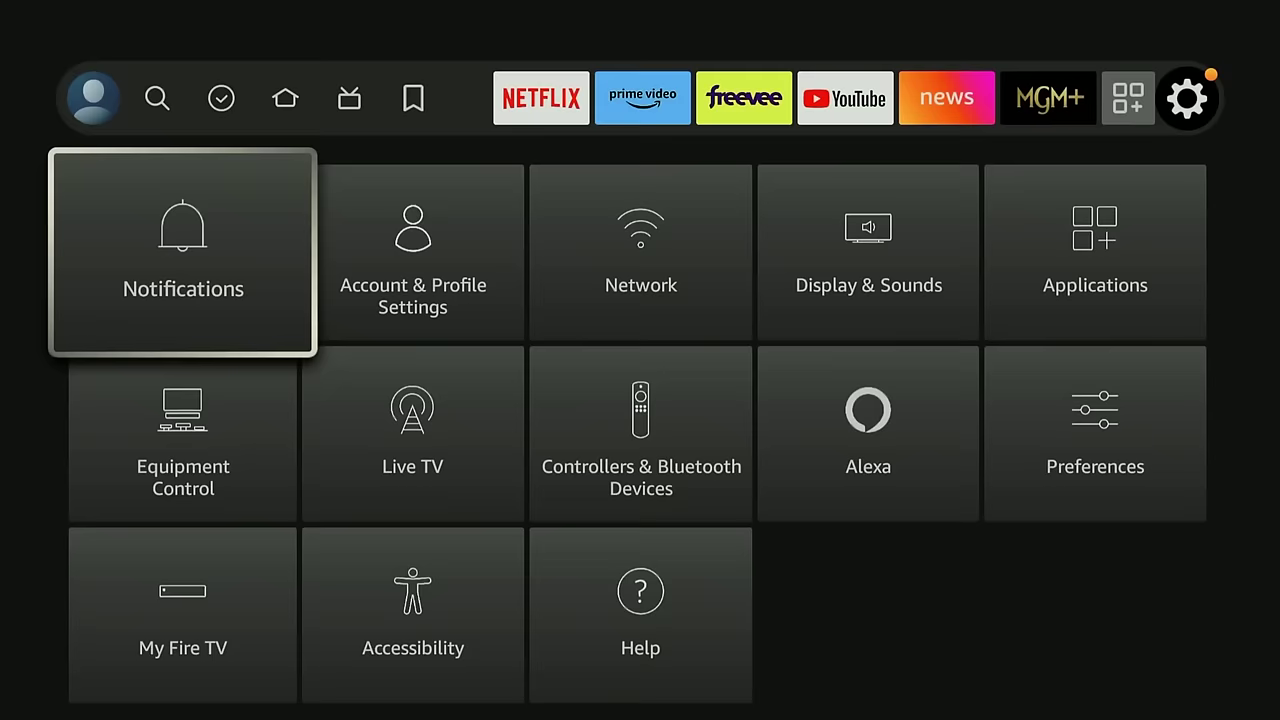
key(Down)
key(Down)
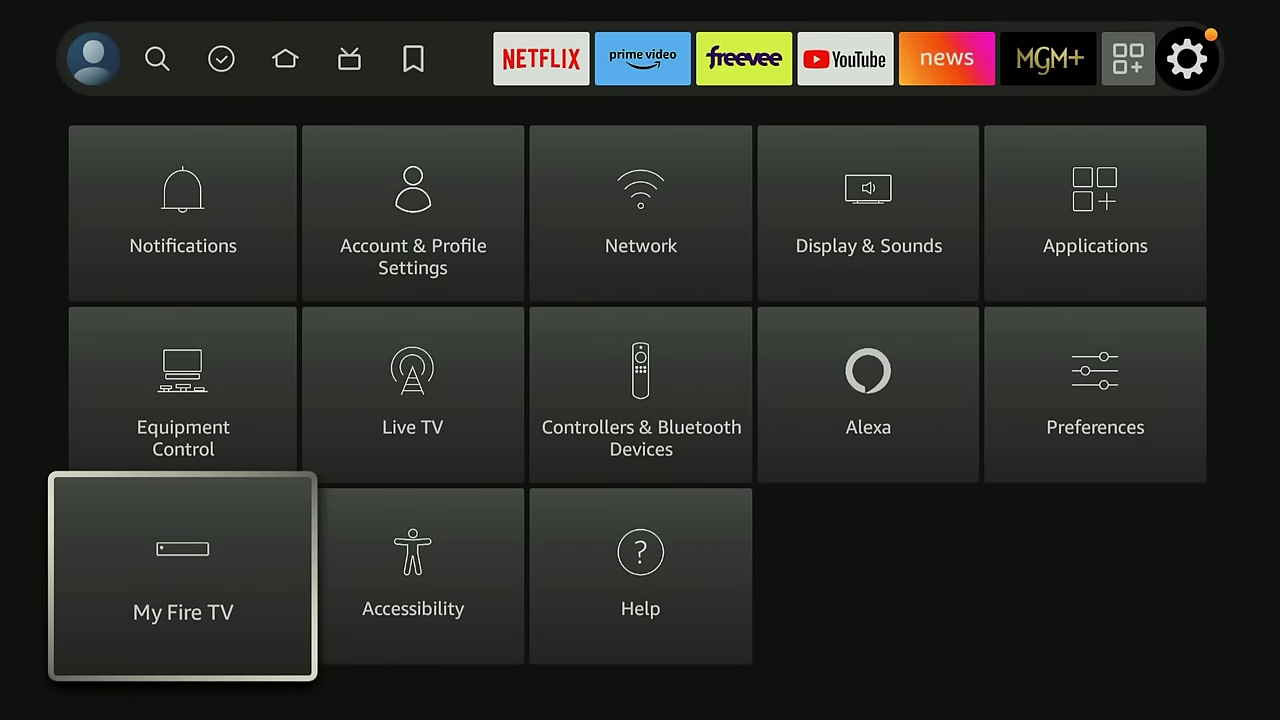
key(Return)
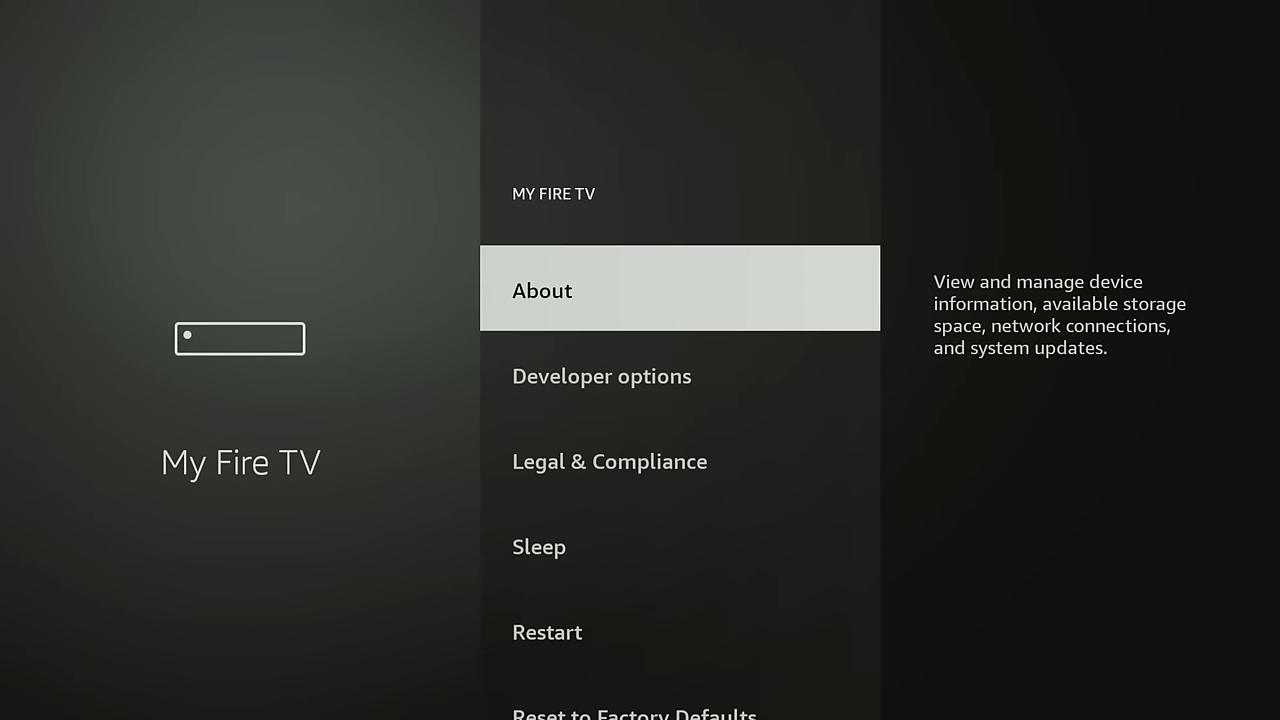
key(Return)
key(Down)
key(Down)
key(Down)
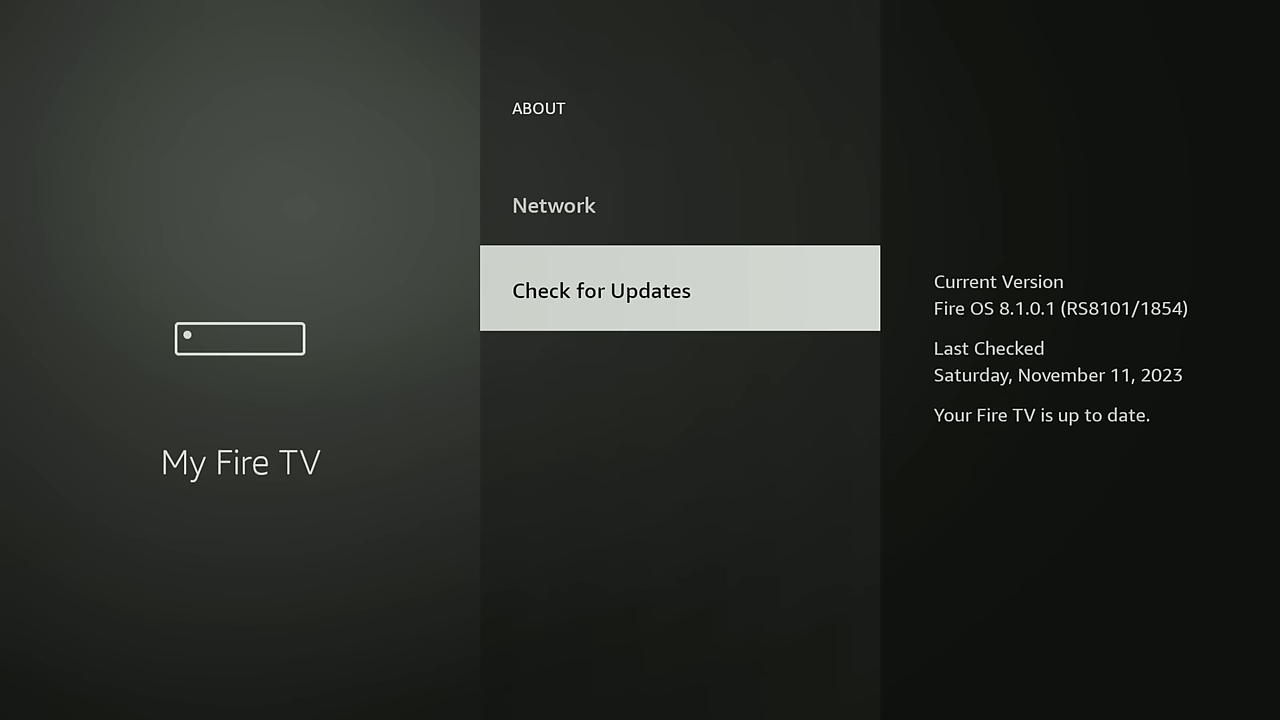
key(Escape)
key(Escape)
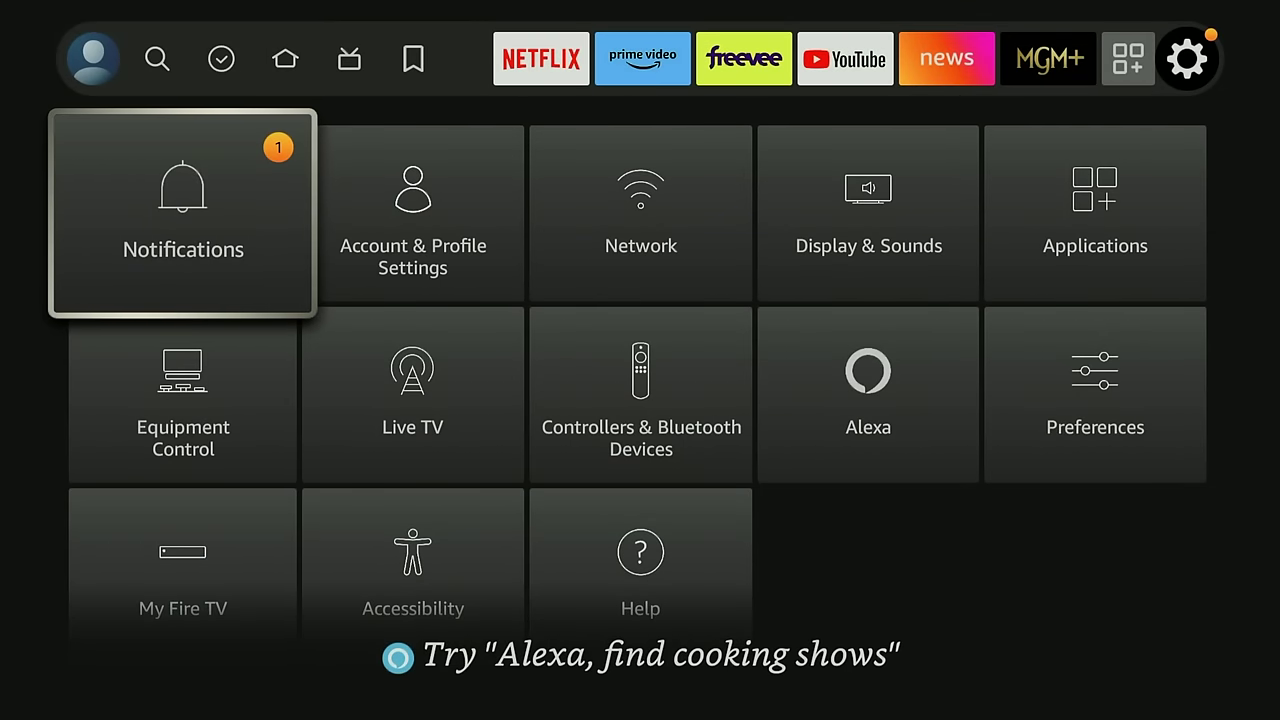
Check in Display & Sounds > Audio > Advanced Audio that Volume Leveler and Dialogue Enhancer are on.
key(Right)
key(Right)
key(Right)
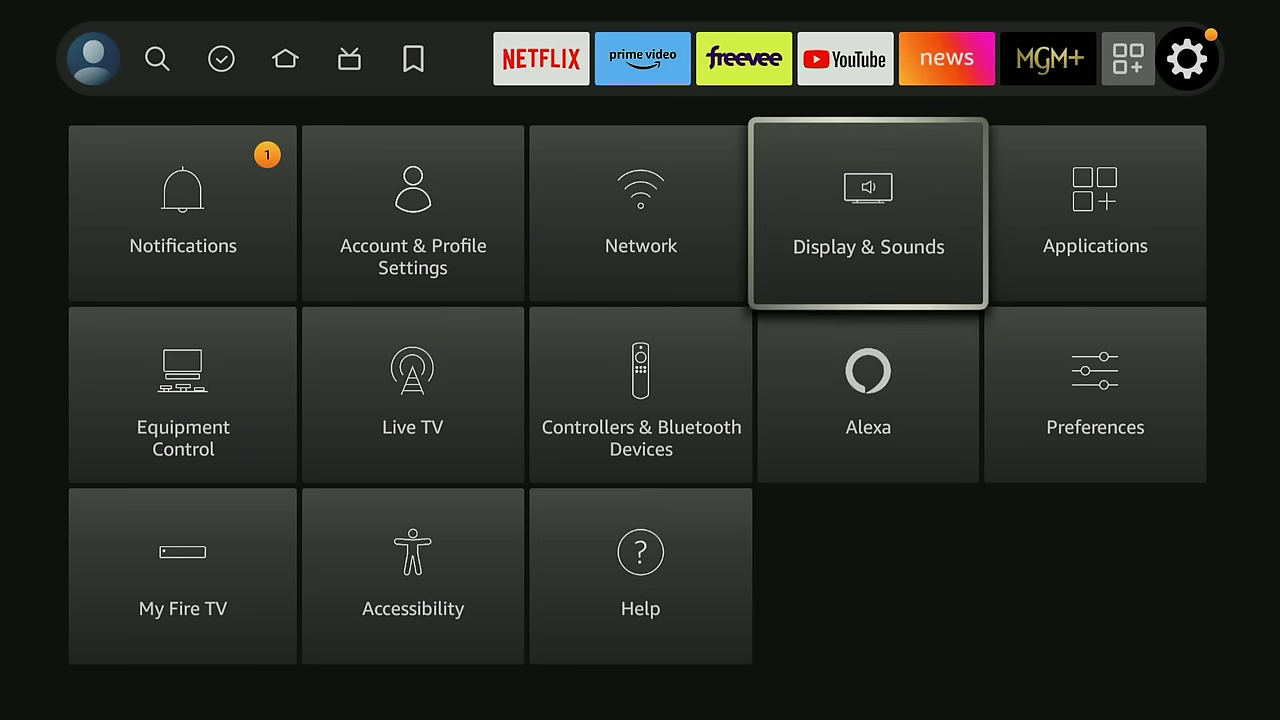
key(Return)
key(Down)
key(Down)
key(Down)
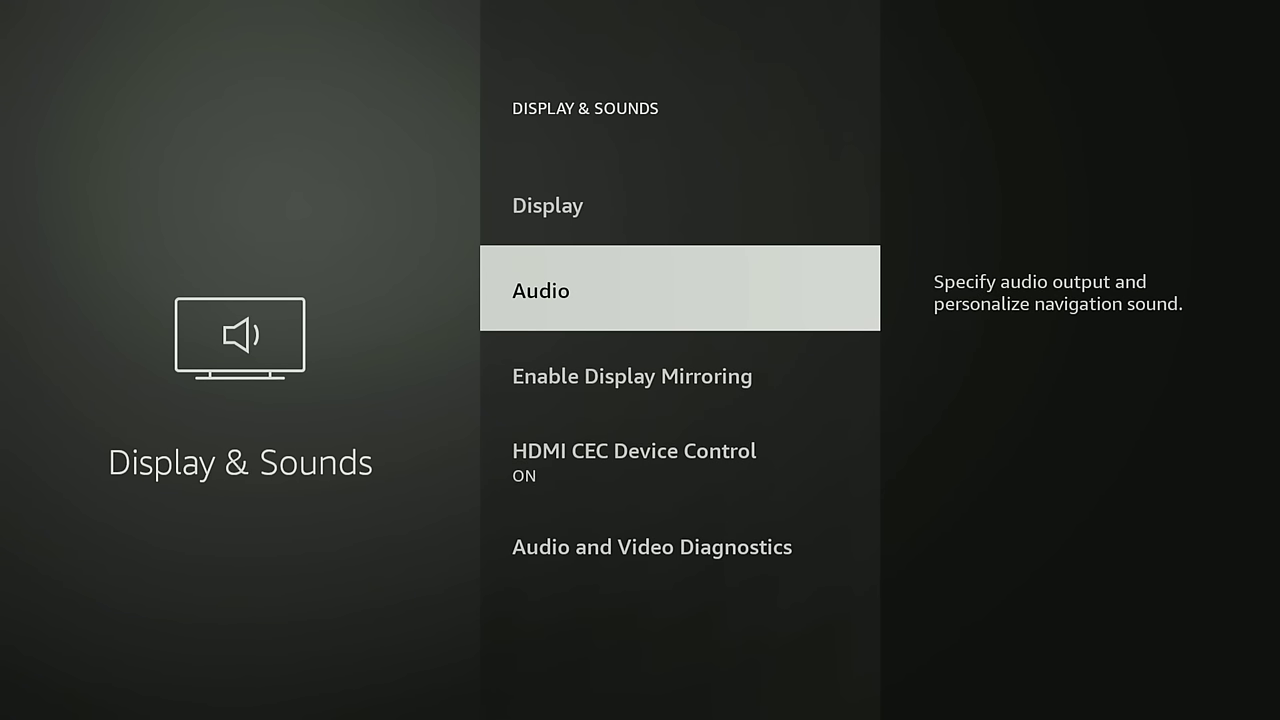
key(Return)
key(Down)
key(Down)
key(Return)
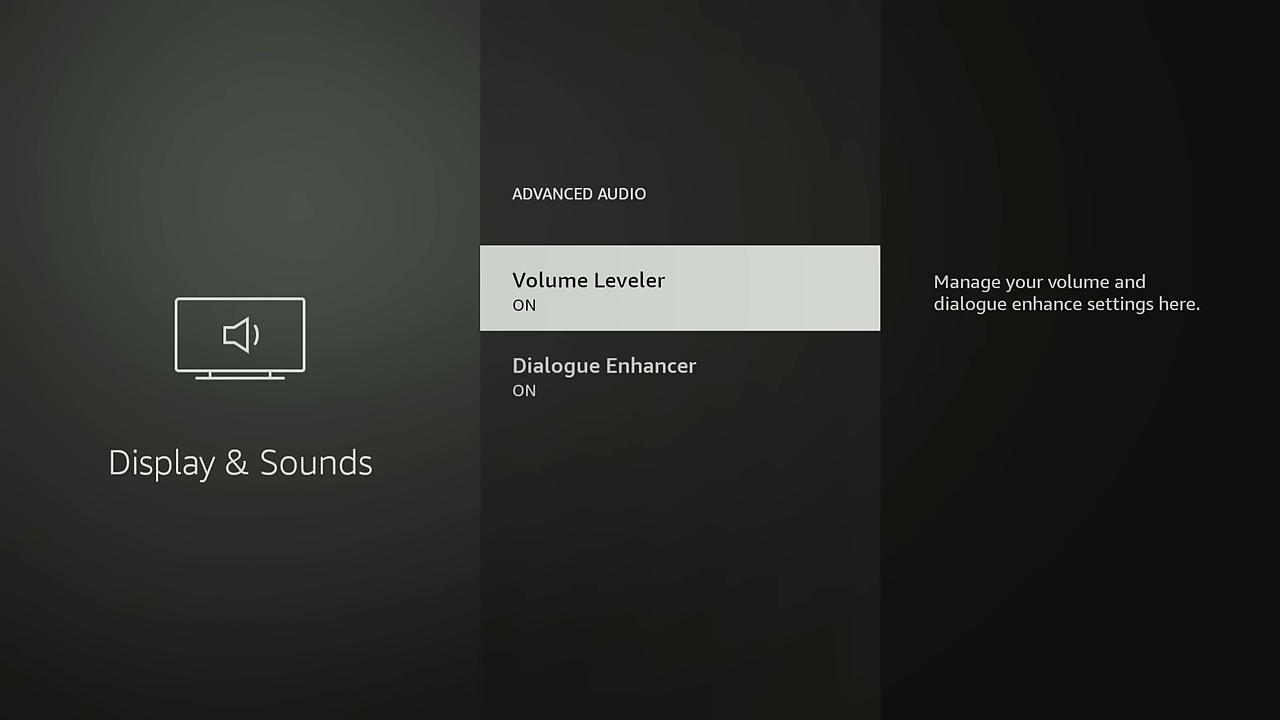
key(Down)
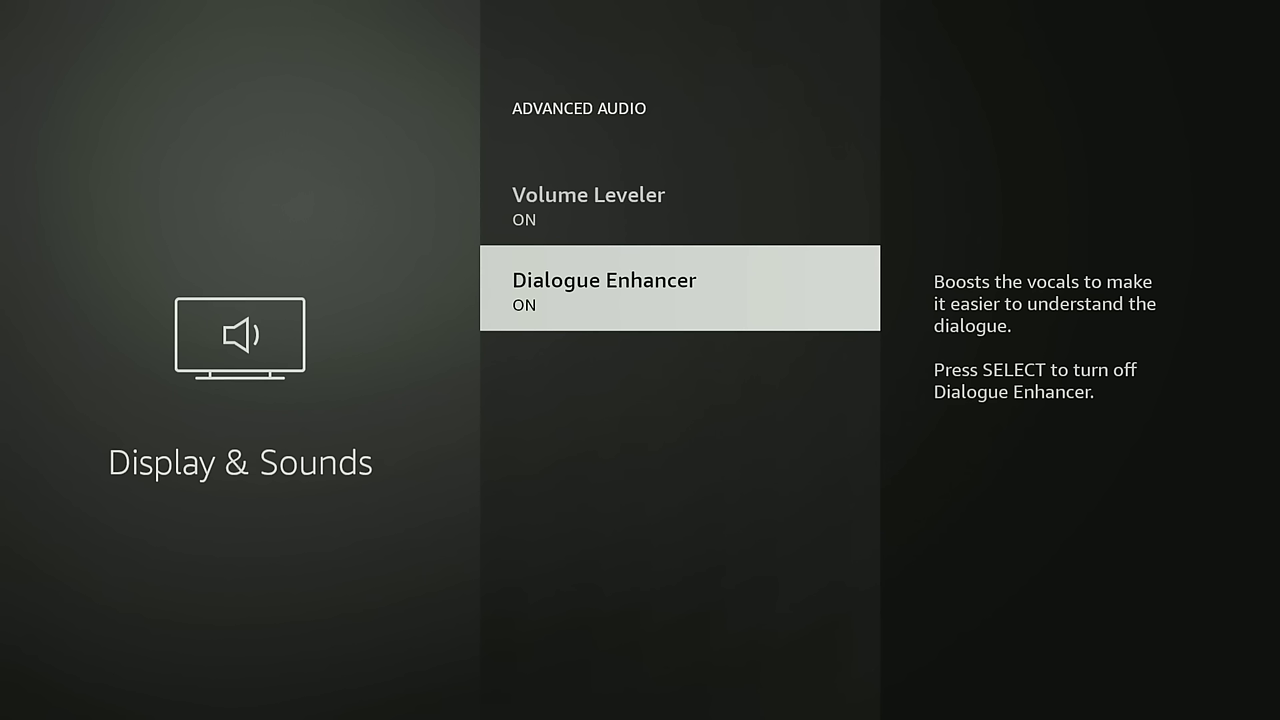
key(Up)
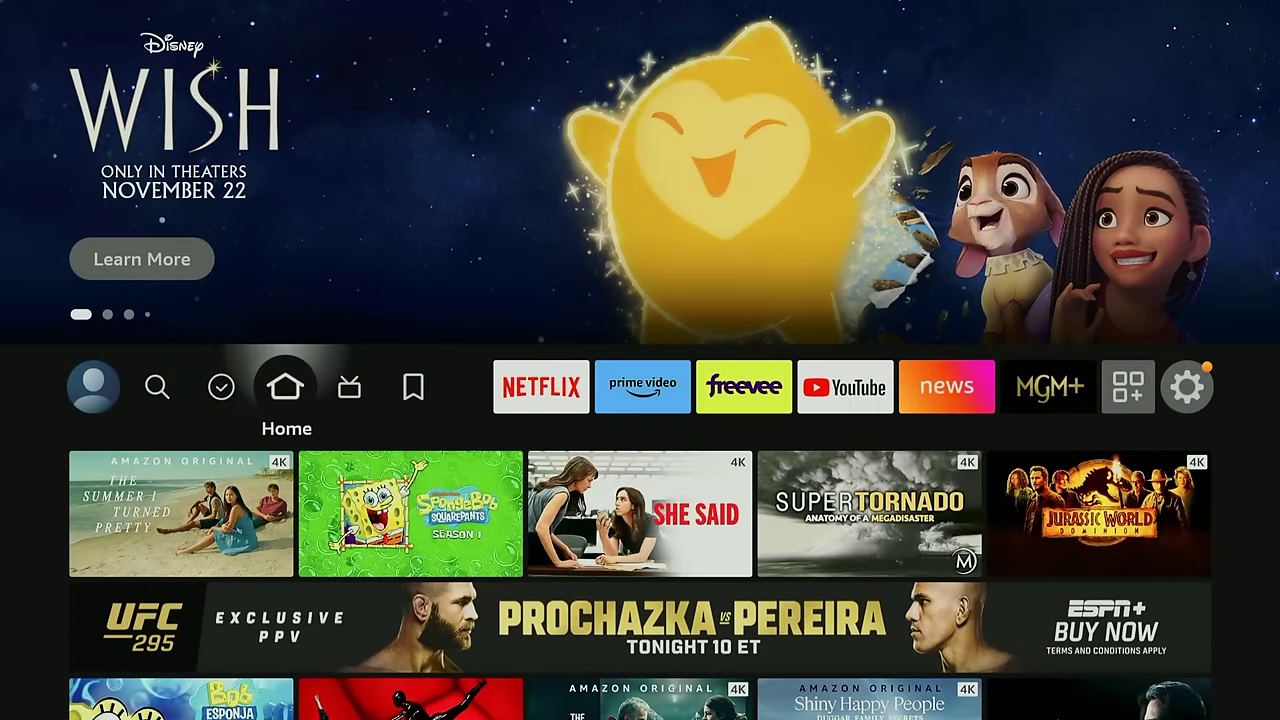
Bring up the quick settings overlay, step to Mirroring, then dismiss it.
key(Home)
key(Right)
key(Right)
key(Right)
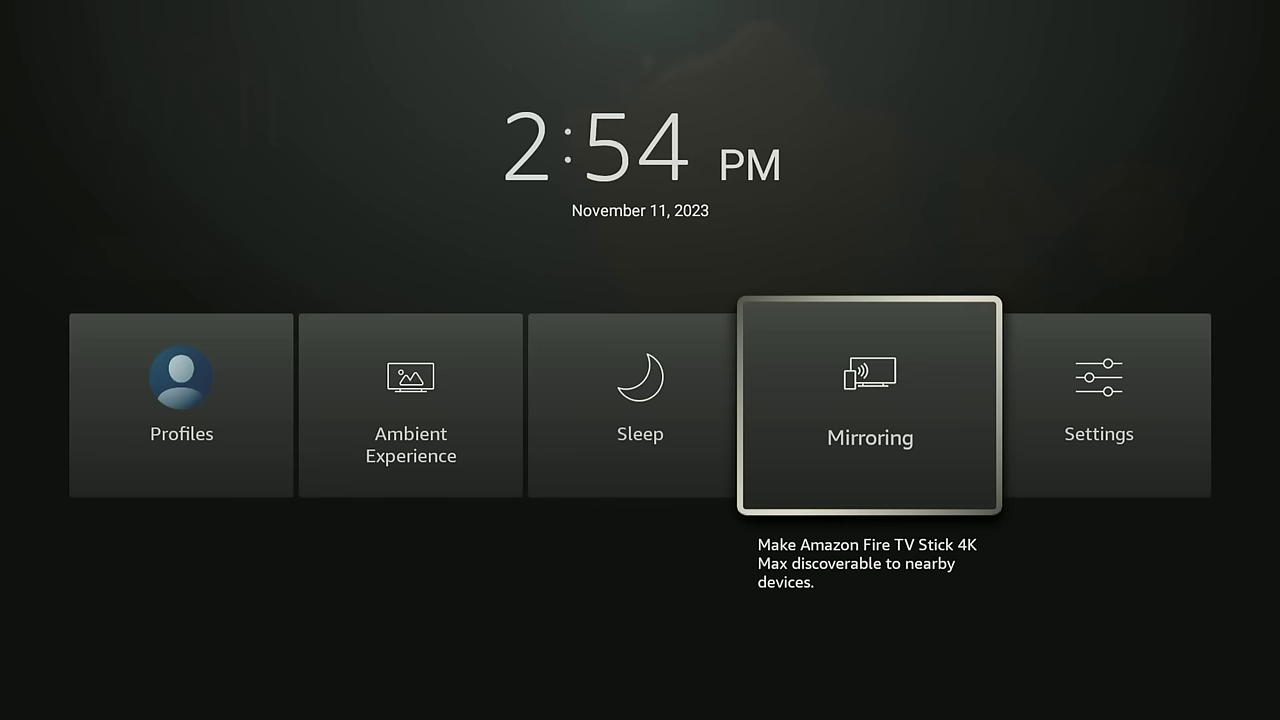
key(Escape)
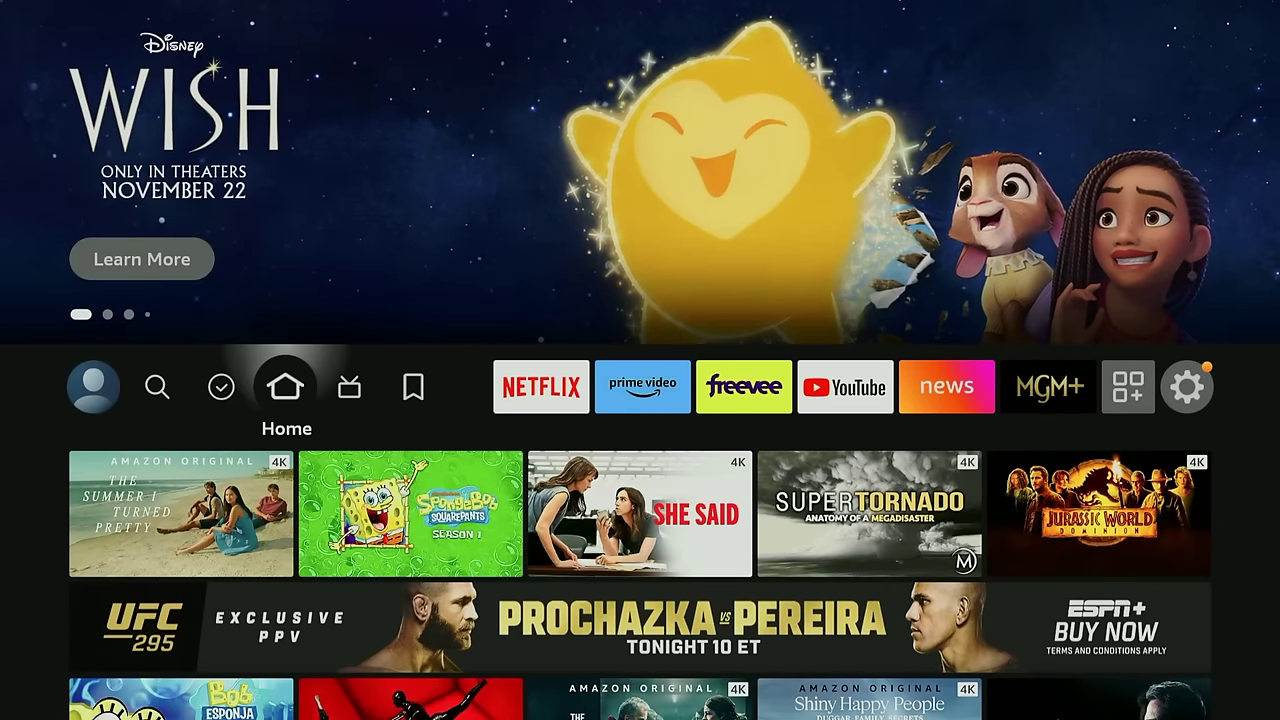
Search 'Ai' on the Find page and launch AirScreen from the suggestions.
key(Left)
key(Left)
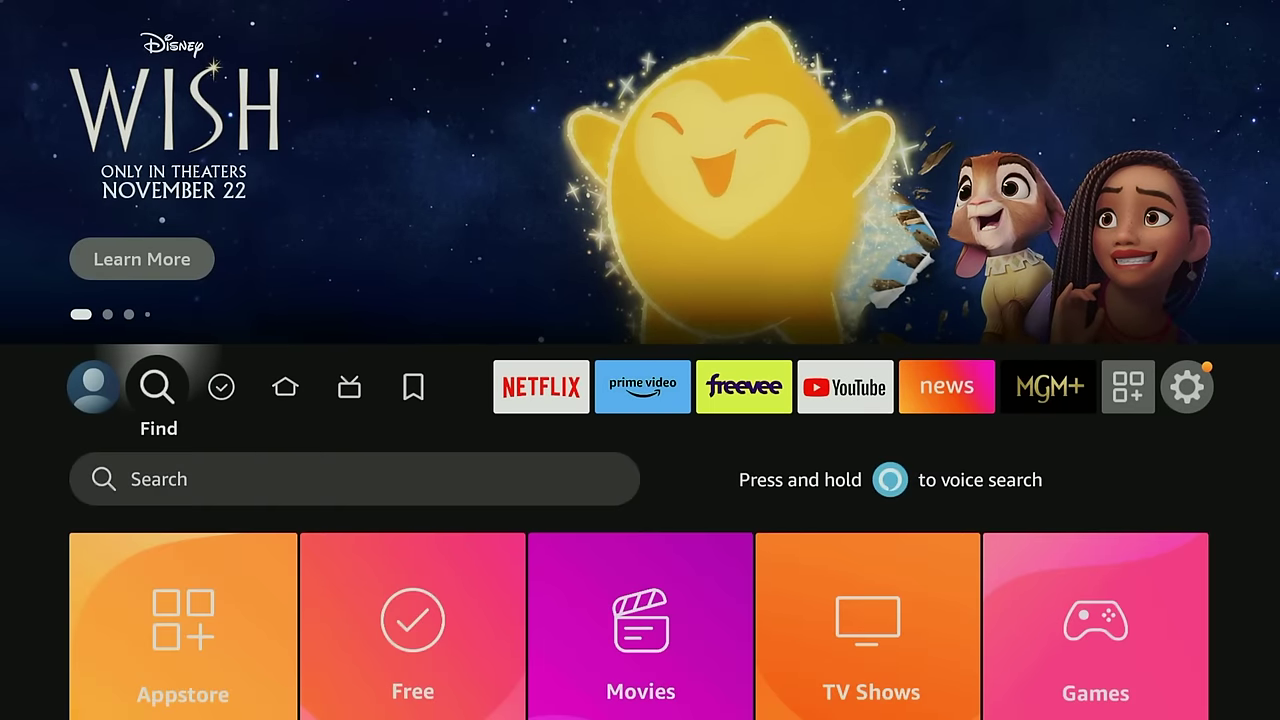
key(Down)
key(Return)
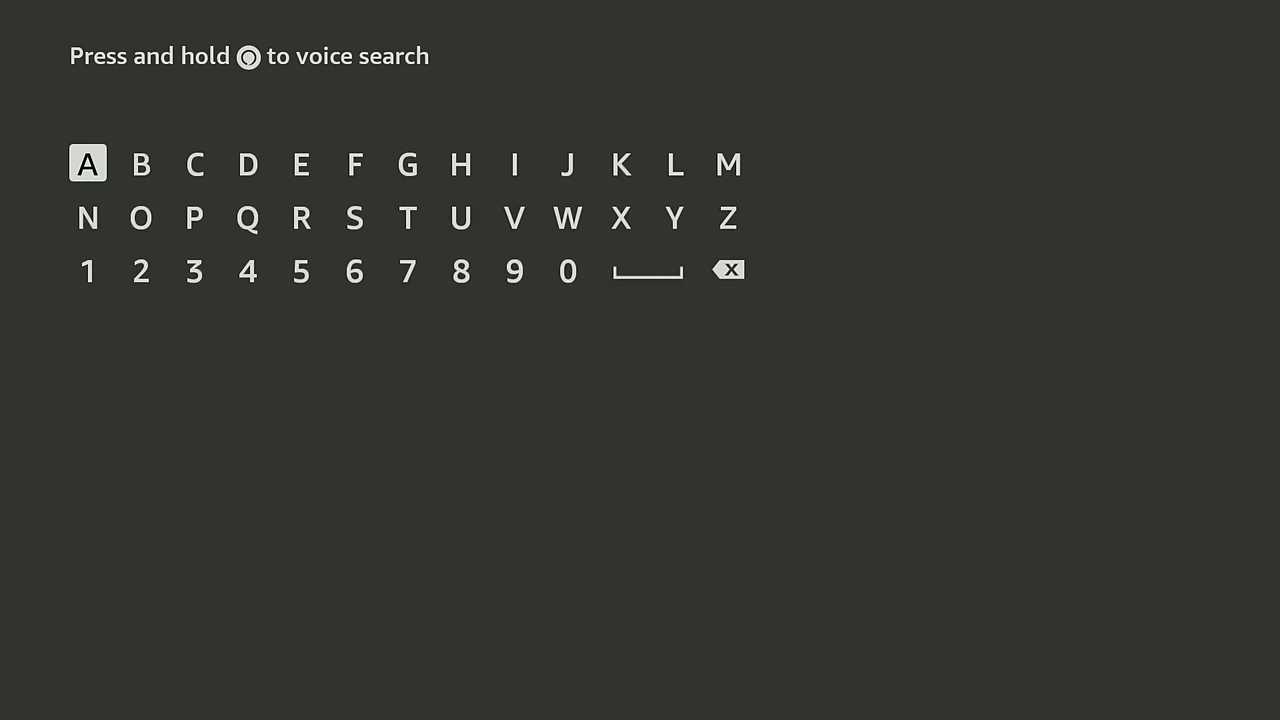
key(Return)
key(Right)
key(Right)
key(Right)
key(Right)
key(Right)
key(Right)
key(Right)
key(Right)
key(Return)
key(Down)
key(Down)
key(Left)
key(Left)
key(Left)
key(Left)
key(Down)
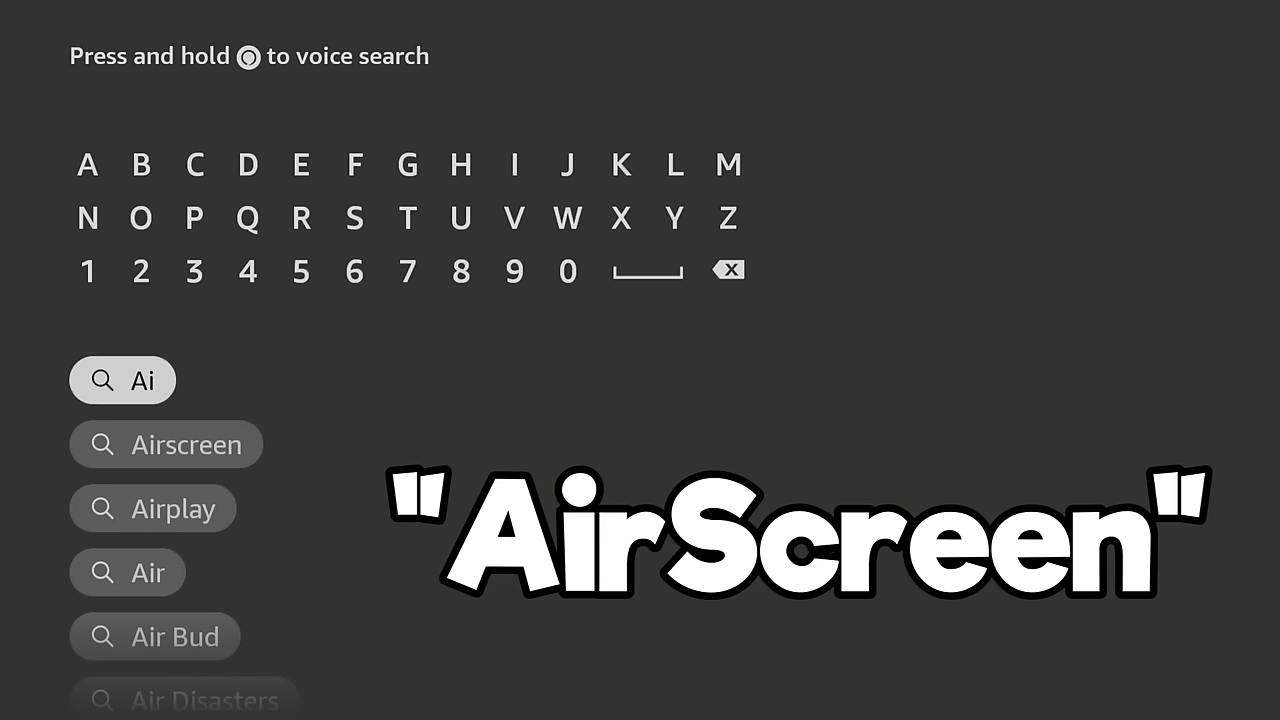
key(Down)
key(Return)
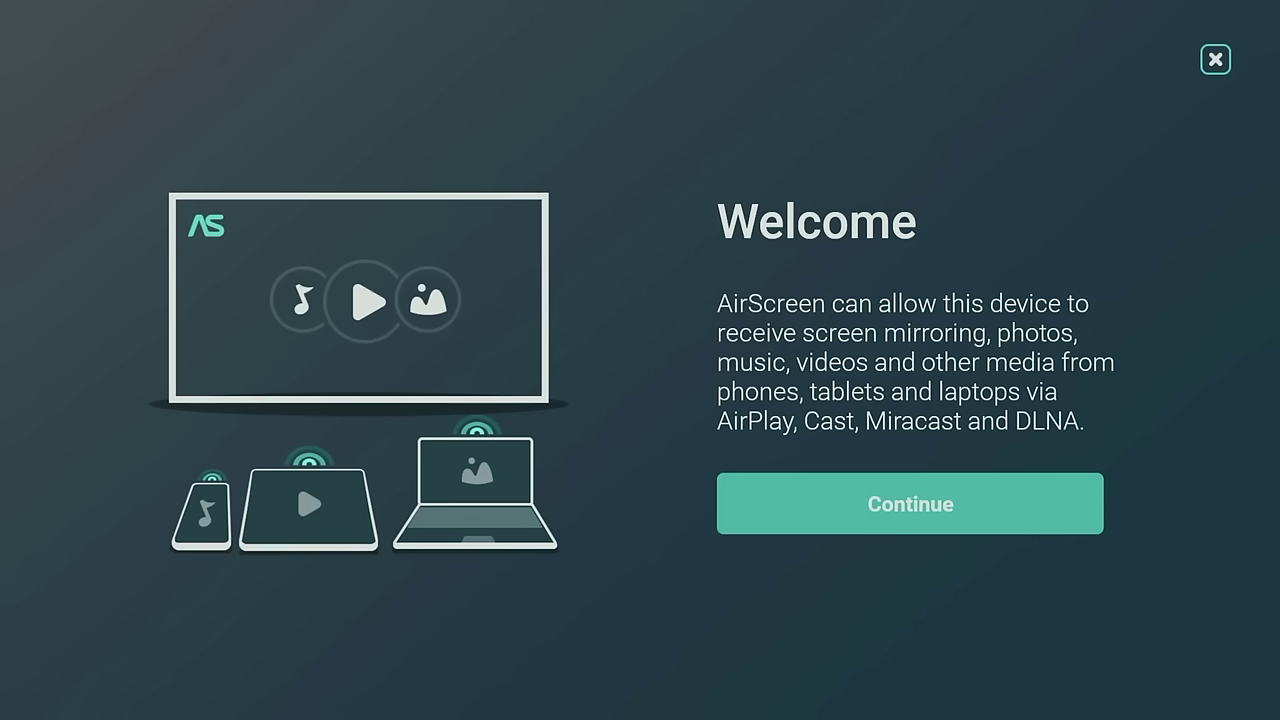
Continue past AirScreen's Welcome screen and confirm sharing over the current Wi-Fi network.
key(Return)
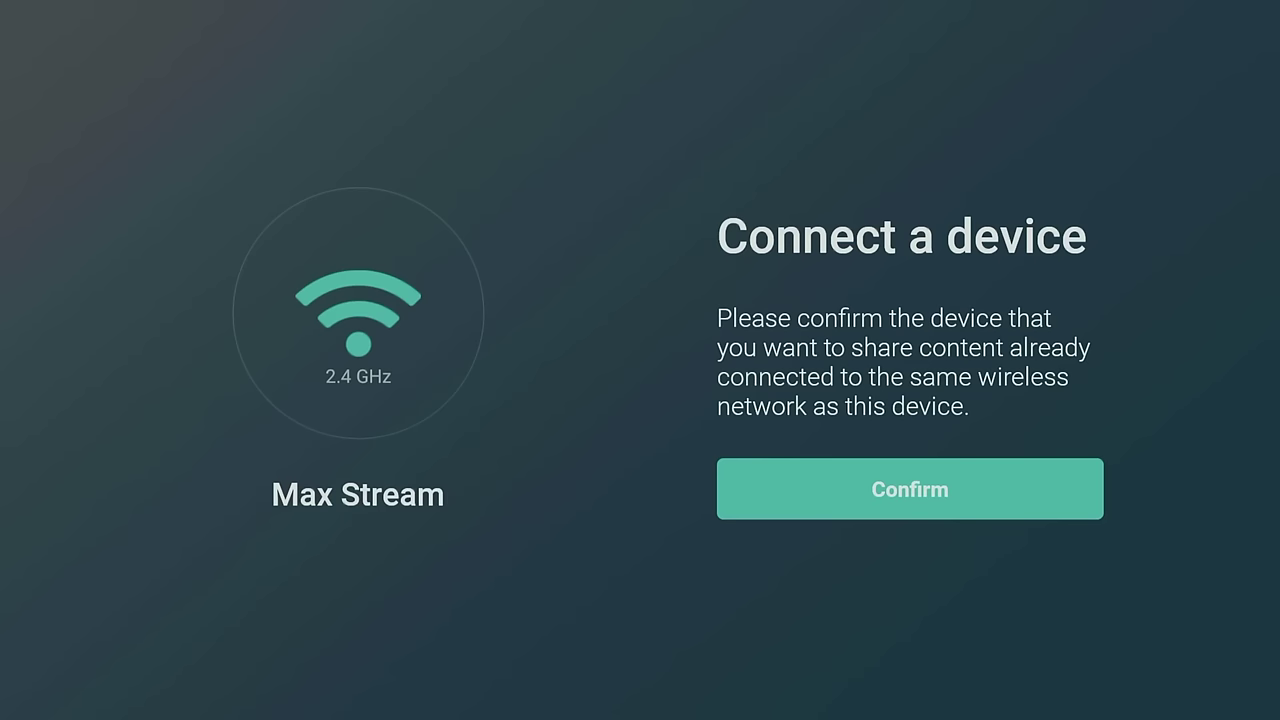
key(Return)
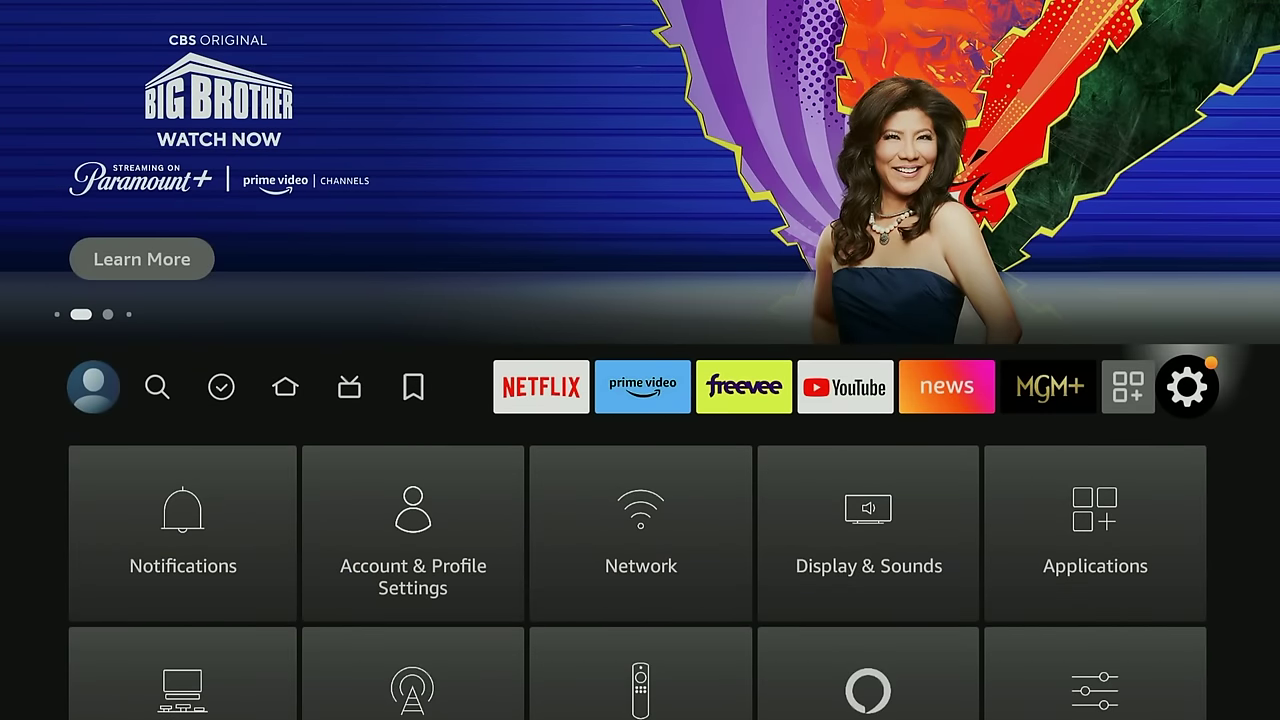
Open Applications > Manage Installed Applications and select AirScreen in the list.
key(Down)
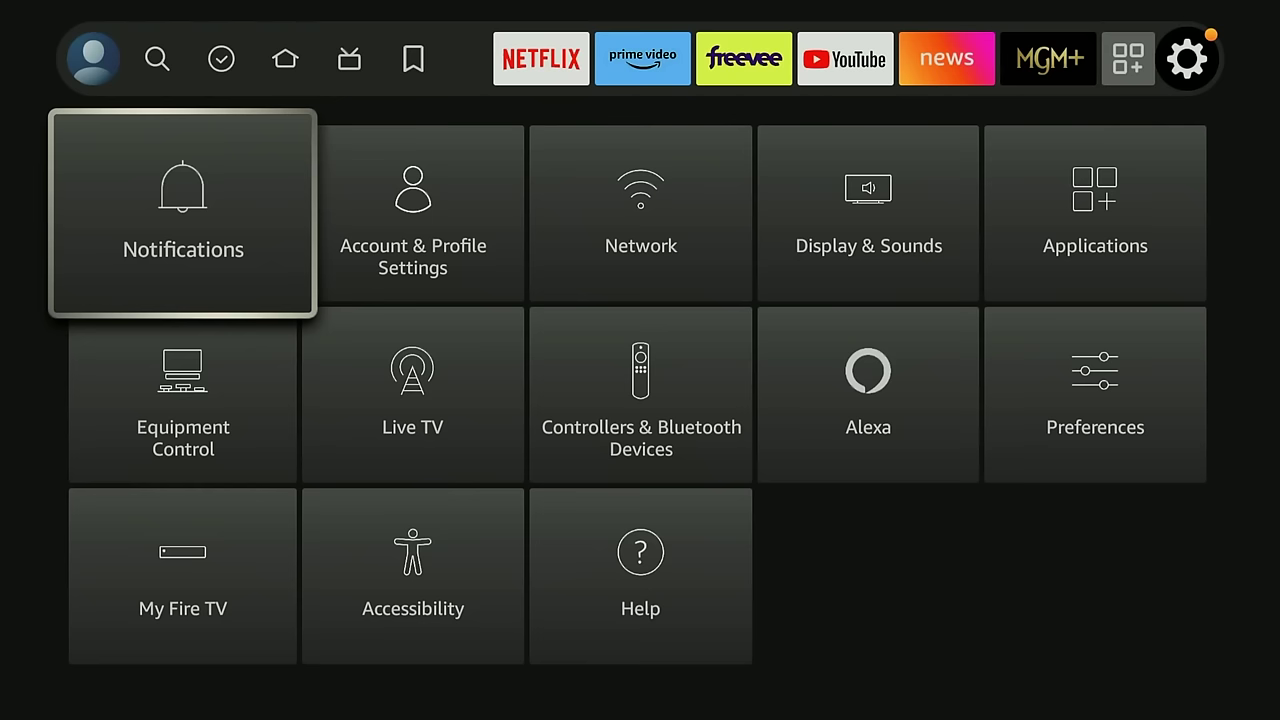
key(Right)
key(Right)
key(Right)
key(Right)
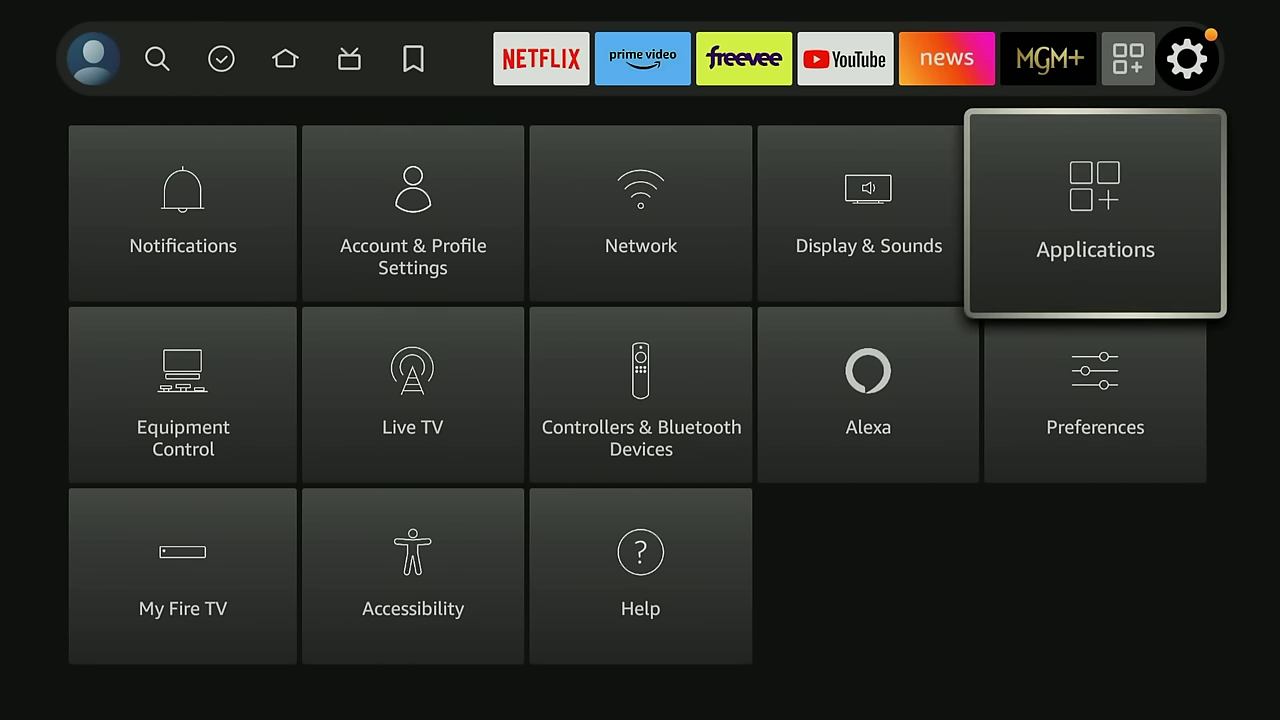
key(Return)
key(Down)
key(Down)
key(Down)
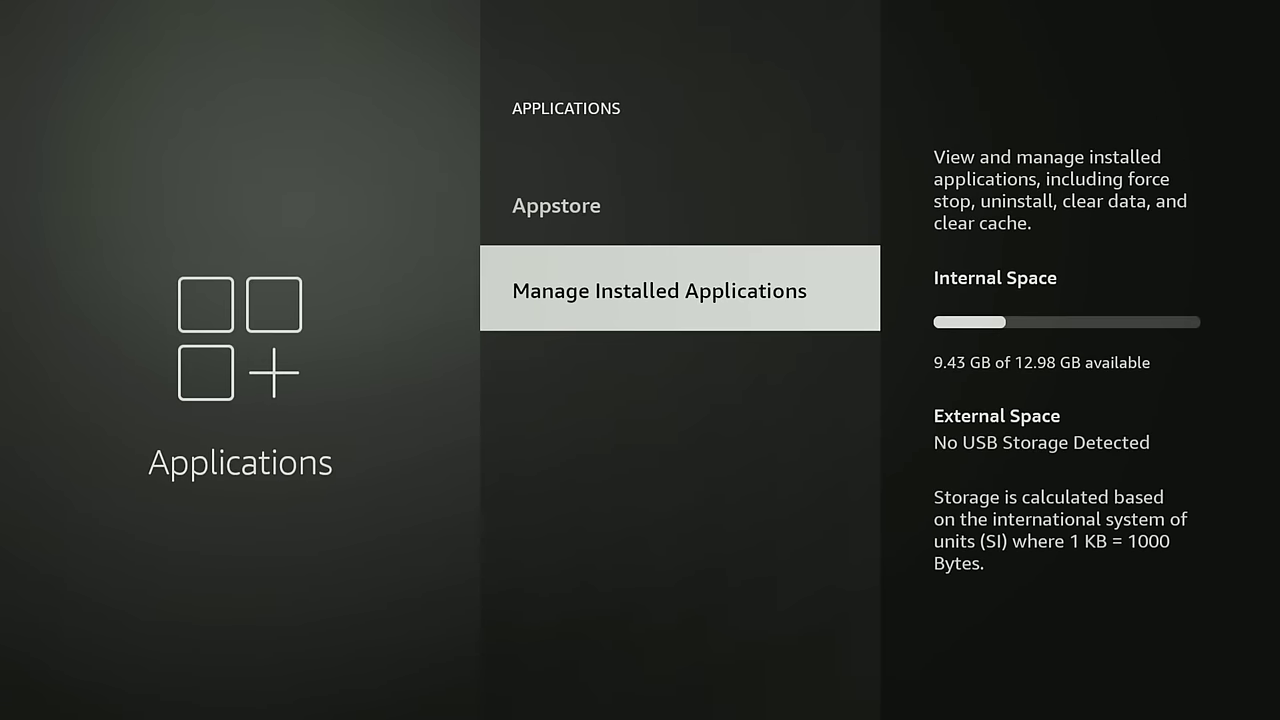
key(Return)
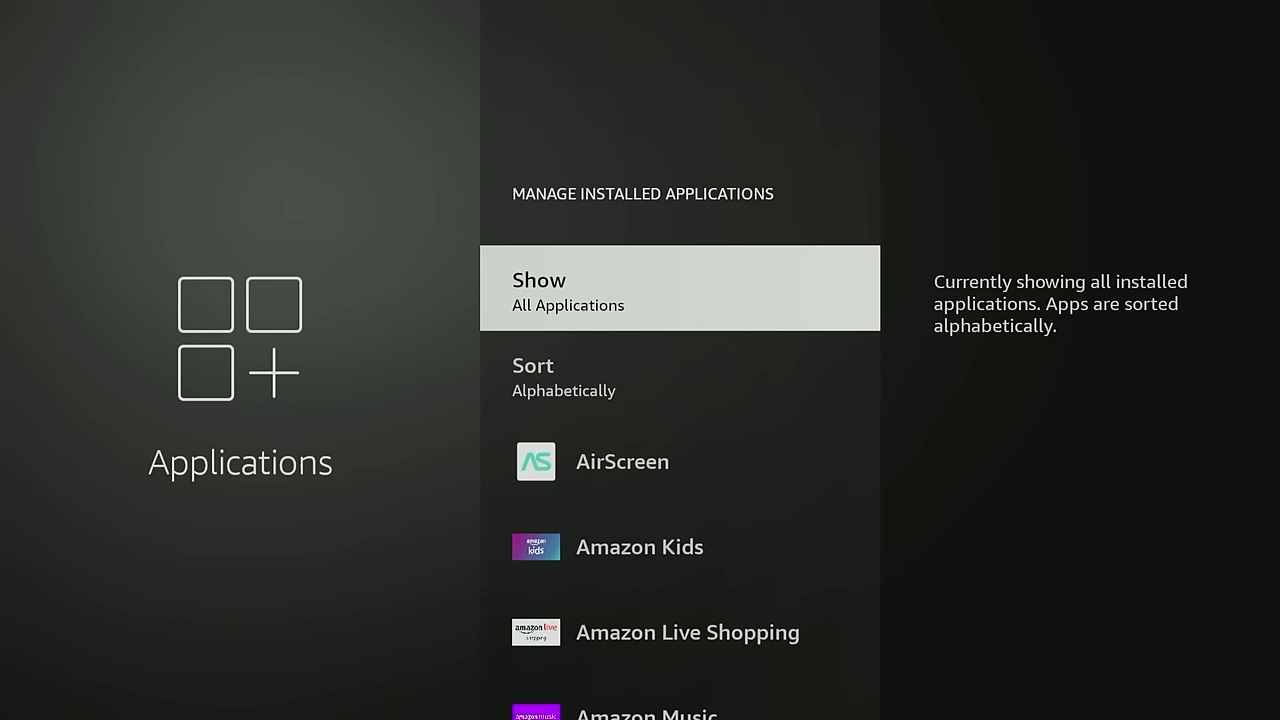
key(Down)
key(Down)
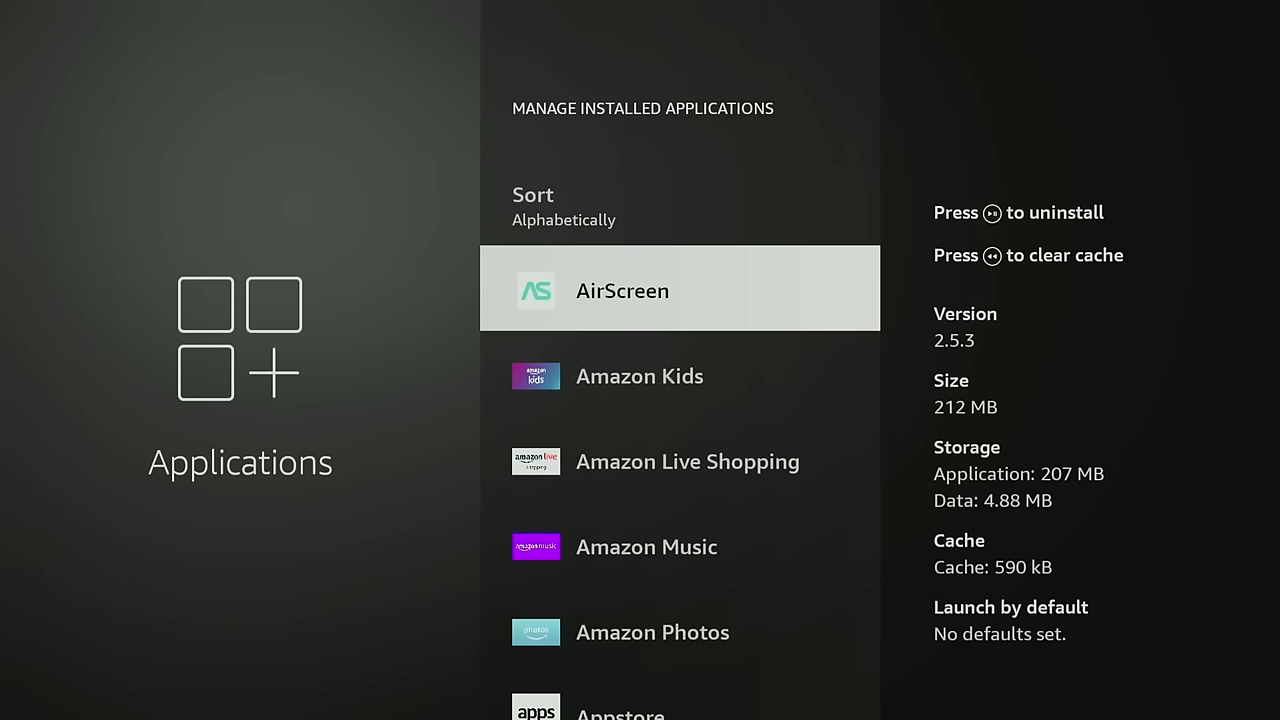
key(Down)
key(Up)
key(Down)
key(Up)
Clear the cached data of AirScreen, Amazon Live Shopping and Amazon Music.
key(XF86AudioRewind)
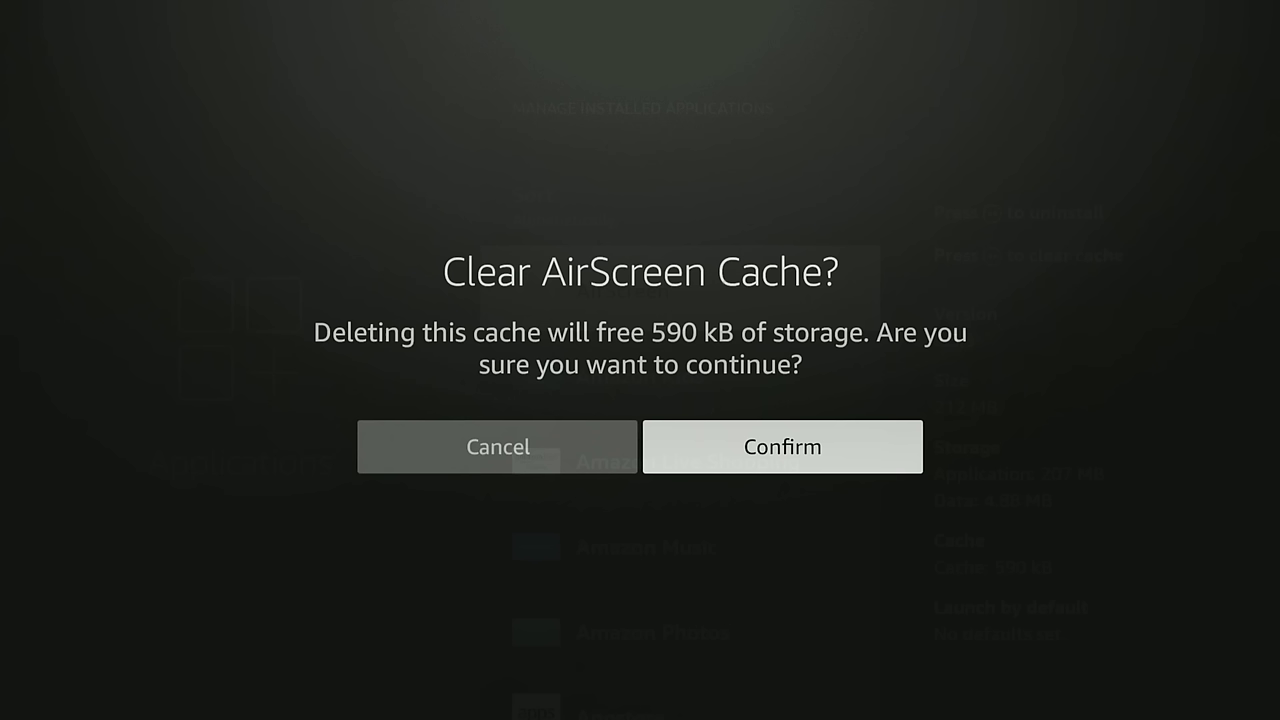
key(Return)
key(Down)
key(Down)
key(XF86AudioRewind)
key(Return)
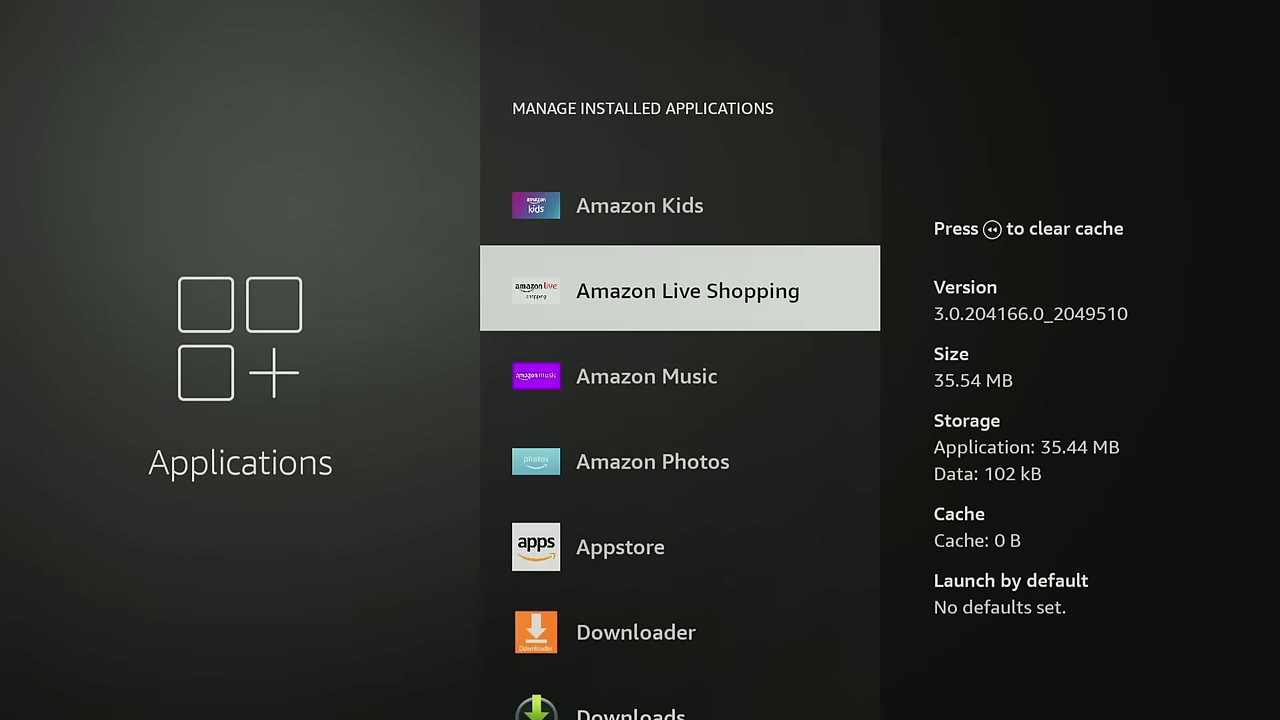
Clear the caches of Amazon Photos and Downloader, and request clearing the Downloads cache.
key(Down)
key(XF86AudioRewind)
key(Return)
key(Down)
key(XF86AudioRewind)
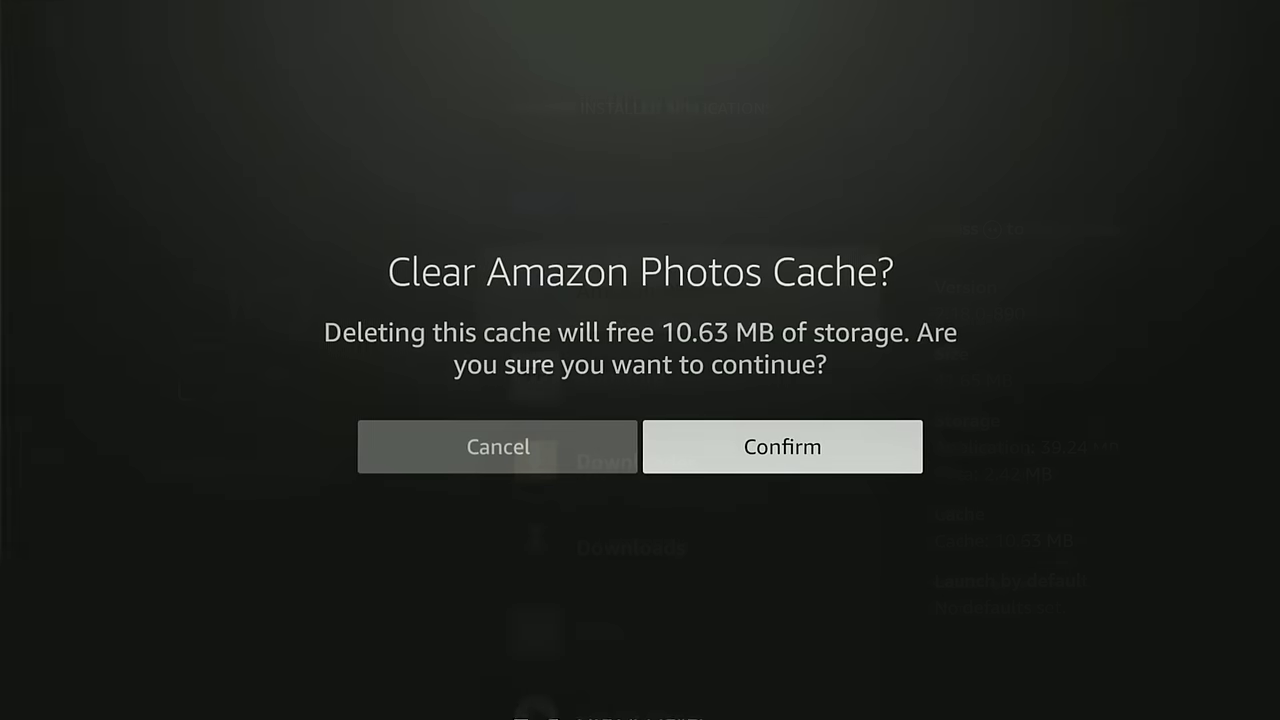
key(Return)
key(Down)
key(Down)
key(XF86AudioRewind)
key(Return)
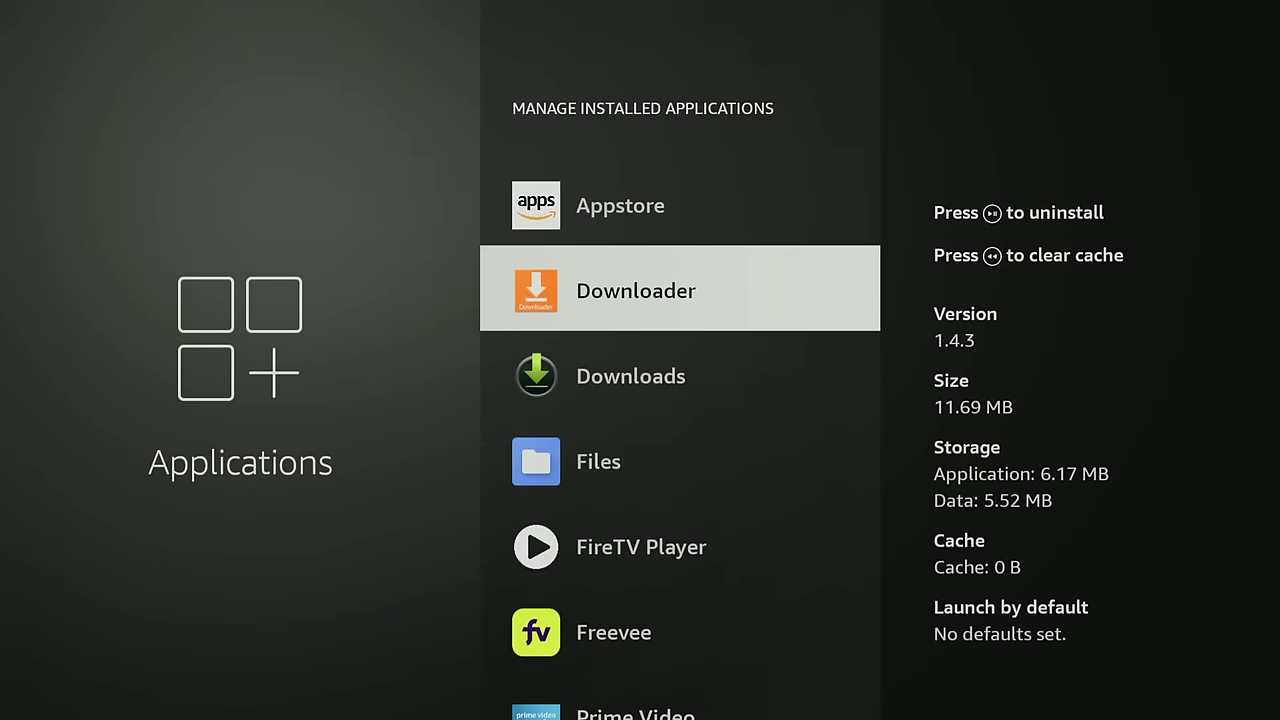
key(Down)
key(XF86AudioRewind)
Confirm clearing the Downloads cache.
key(Return)
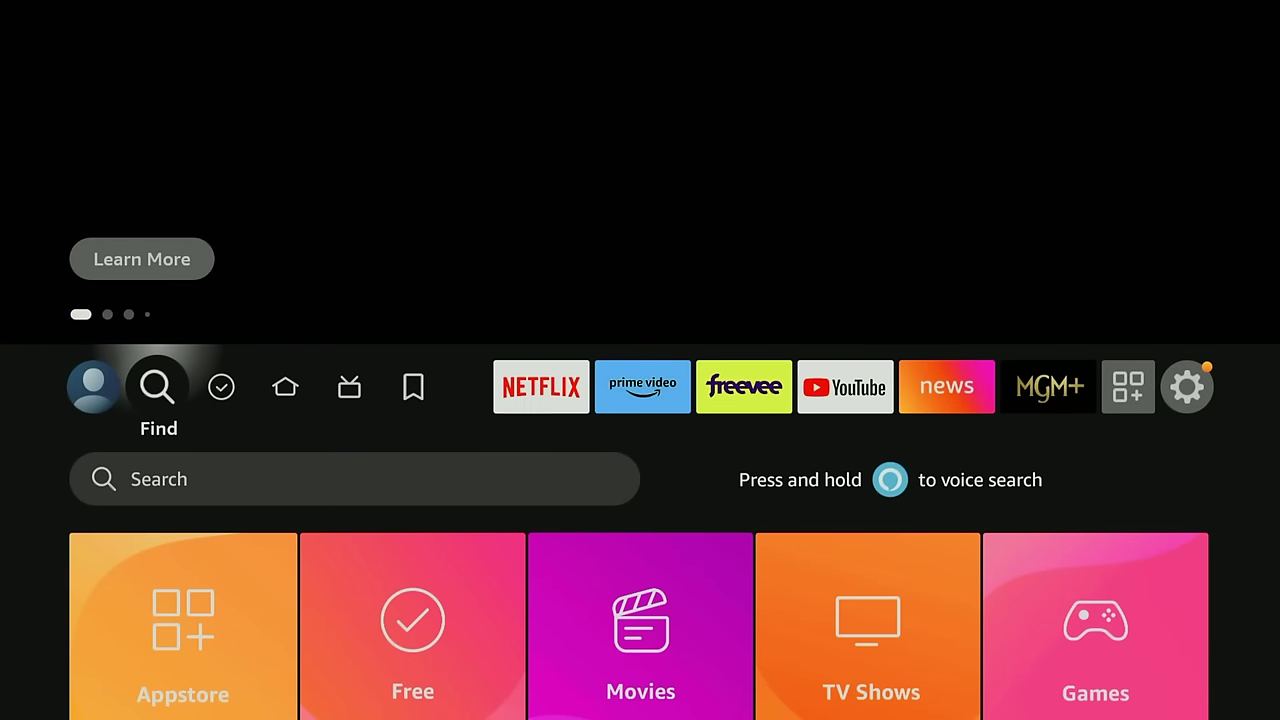
key(Right)
key(Right)
key(Right)
key(Right)
key(Right)
key(Right)
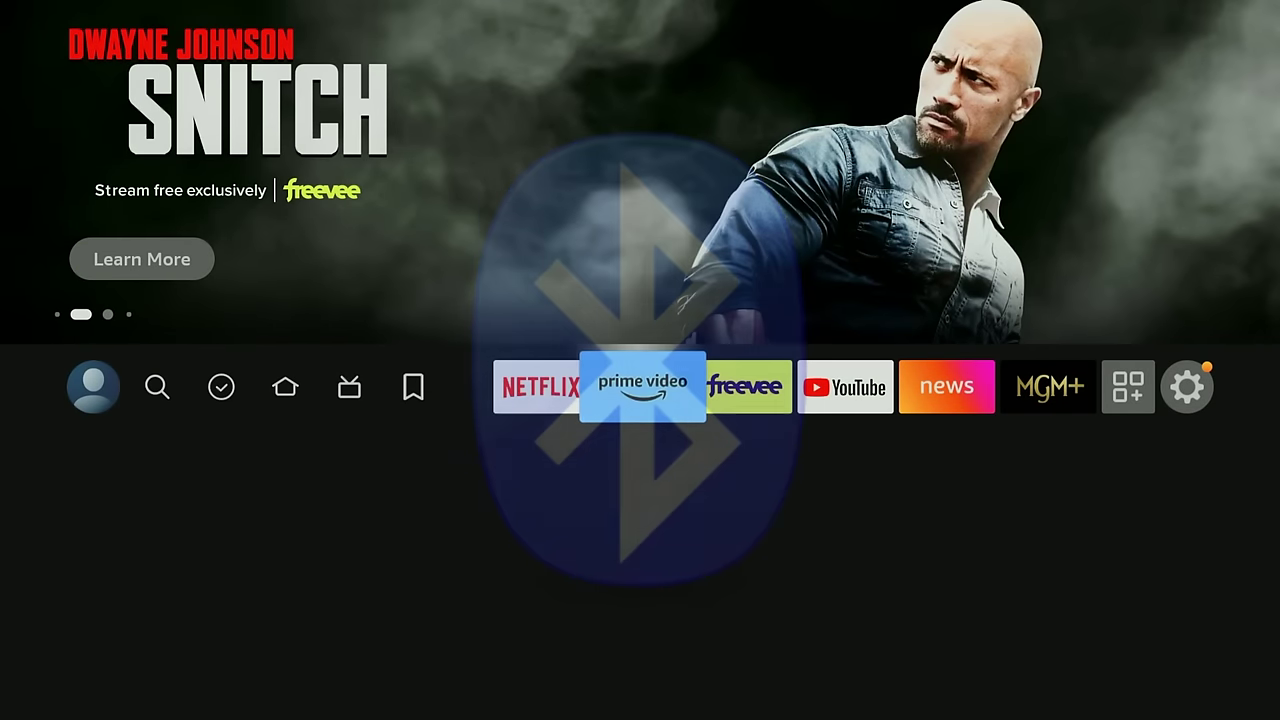
key(Right)
key(Right)
key(Right)
key(Right)
key(Right)
key(Right)
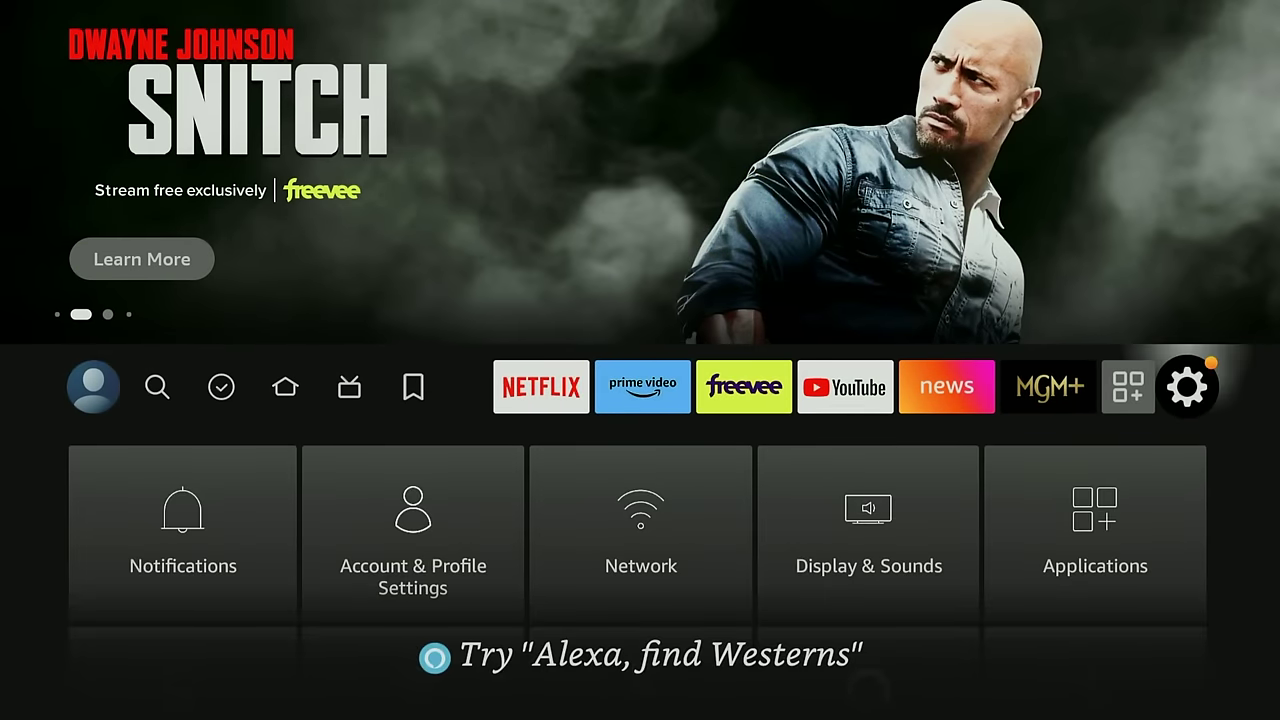
key(Down)
key(Down)
key(Right)
key(Right)
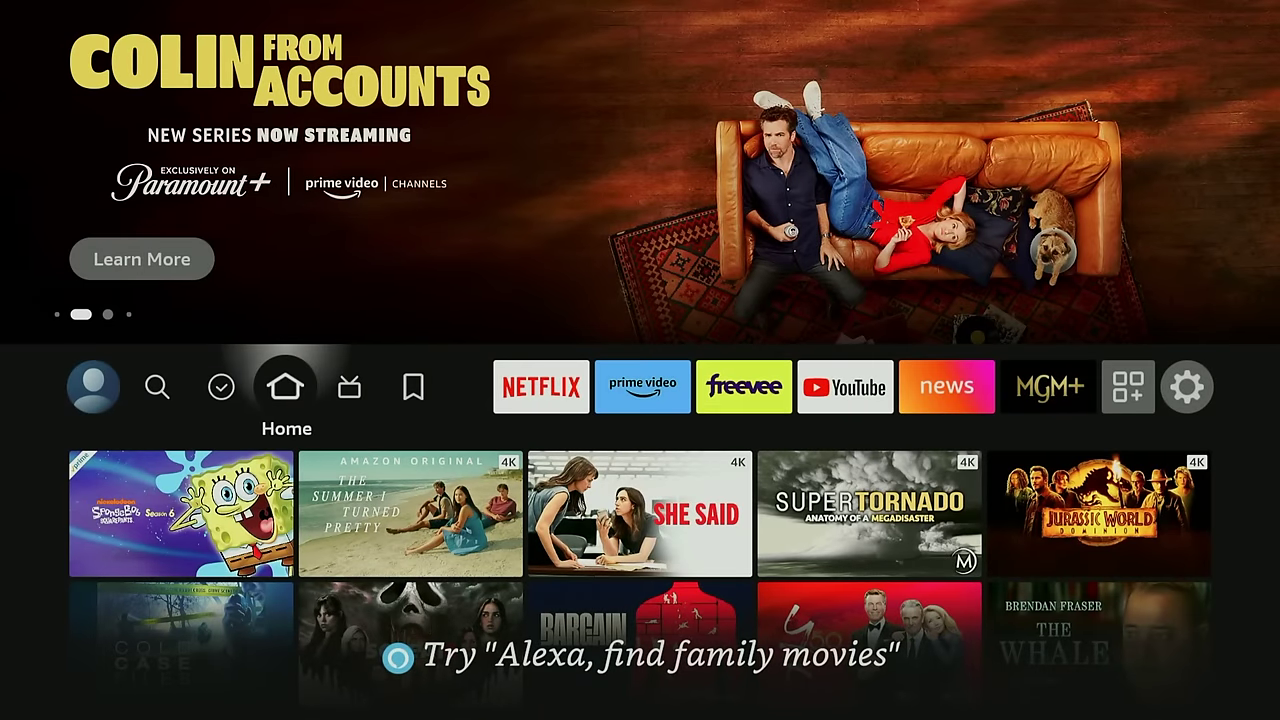
key(Right)
key(Right)
key(Right)
key(Right)
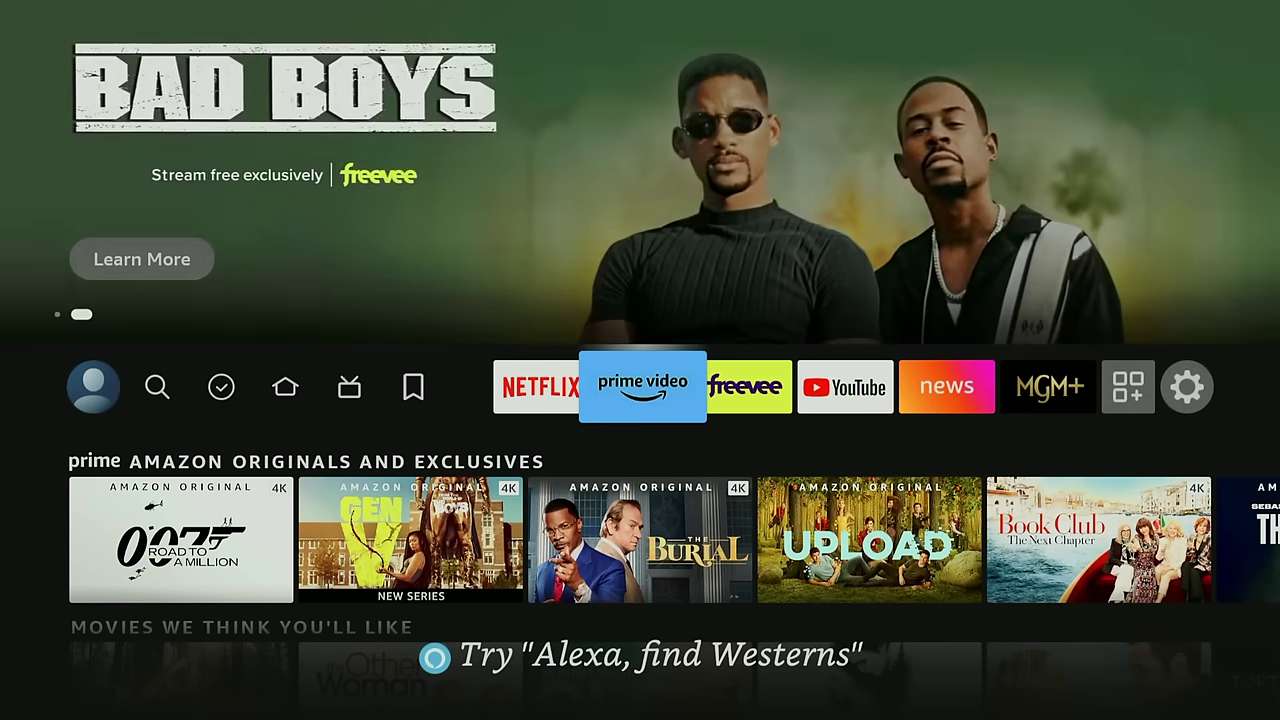
key(Return)
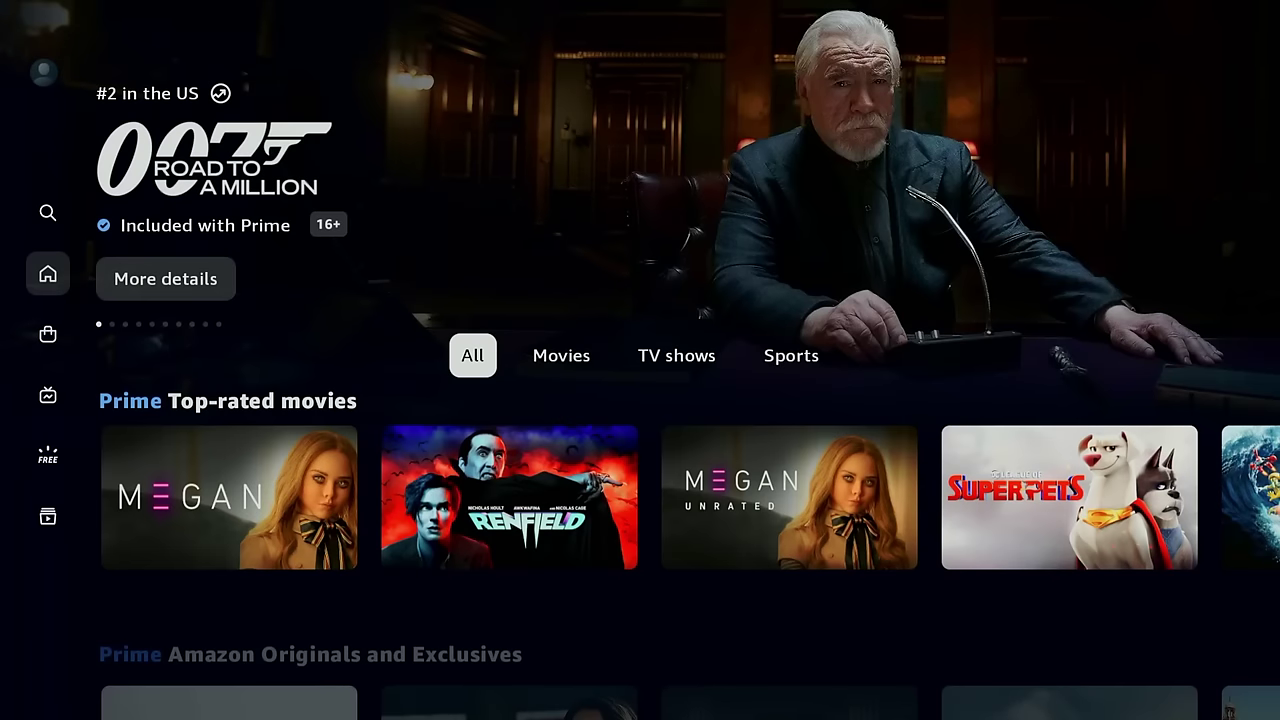
key(Down)
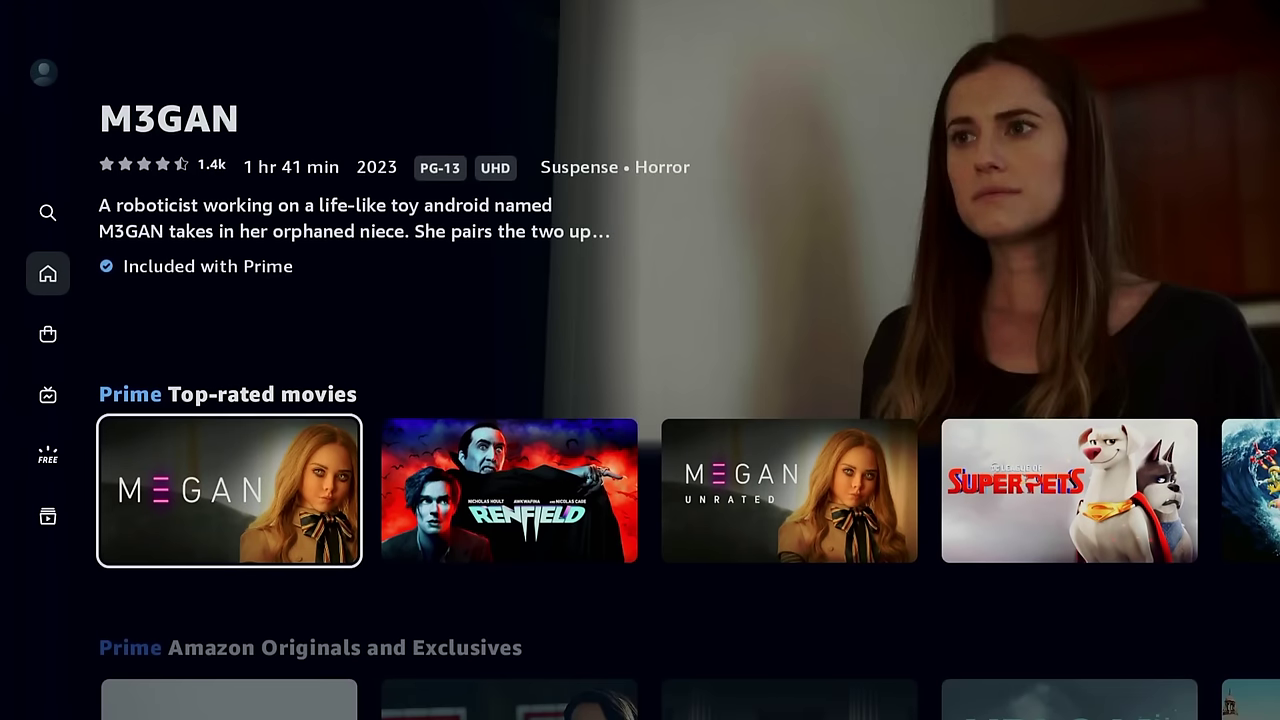
key(Up)
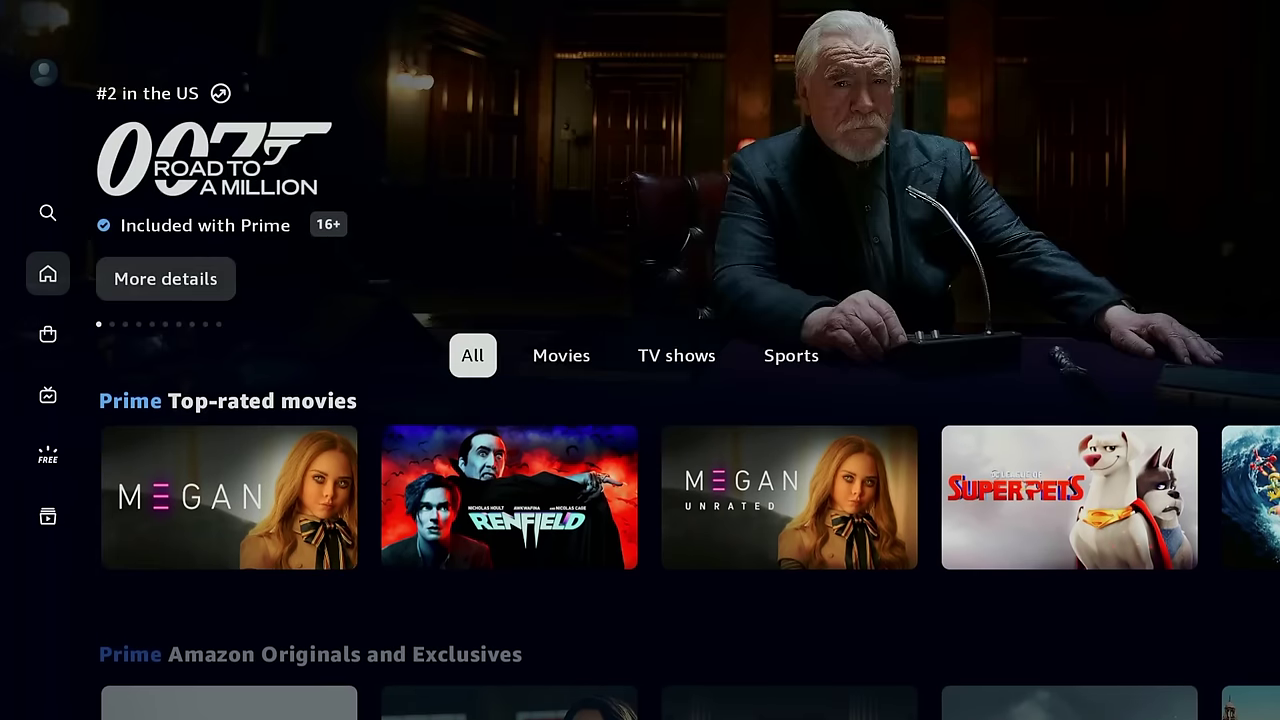
key(Home)
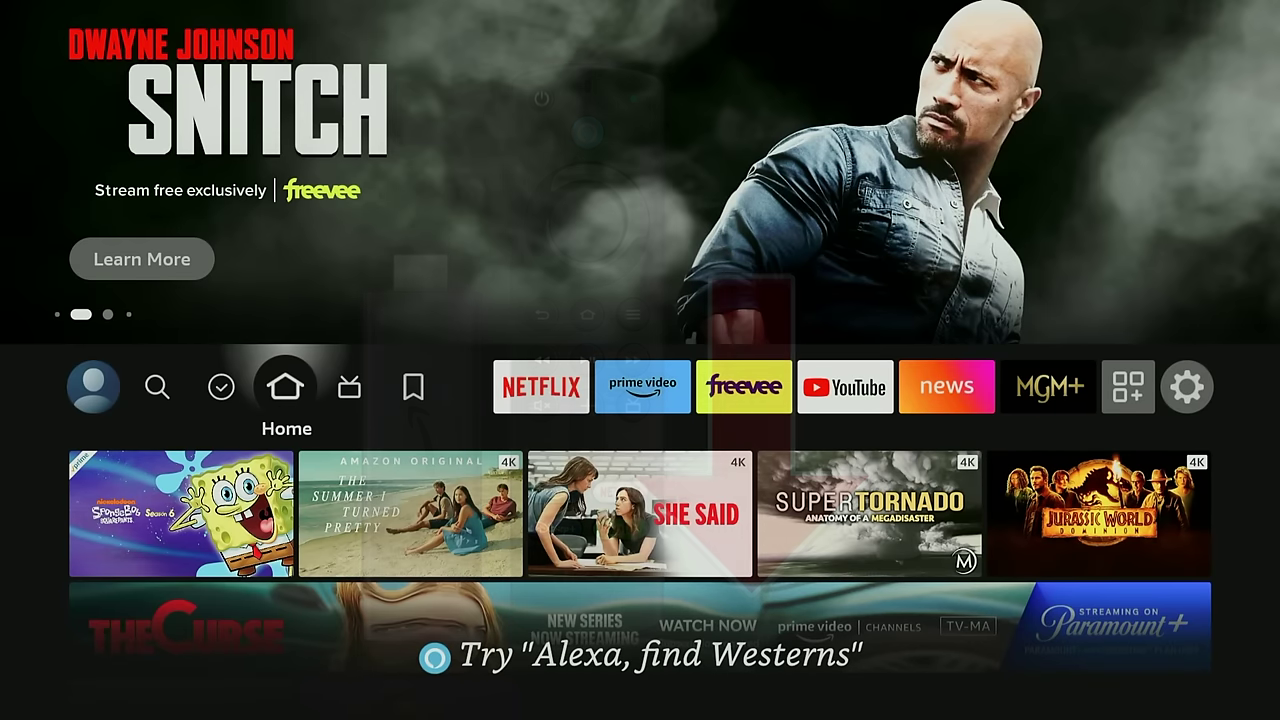
Go to Manage Installed Applications and open Prime Video's app management page.
key(Right)
key(Right)
key(Right)
key(Right)
key(Right)
key(Right)
key(Right)
key(Right)
key(Right)
key(Right)
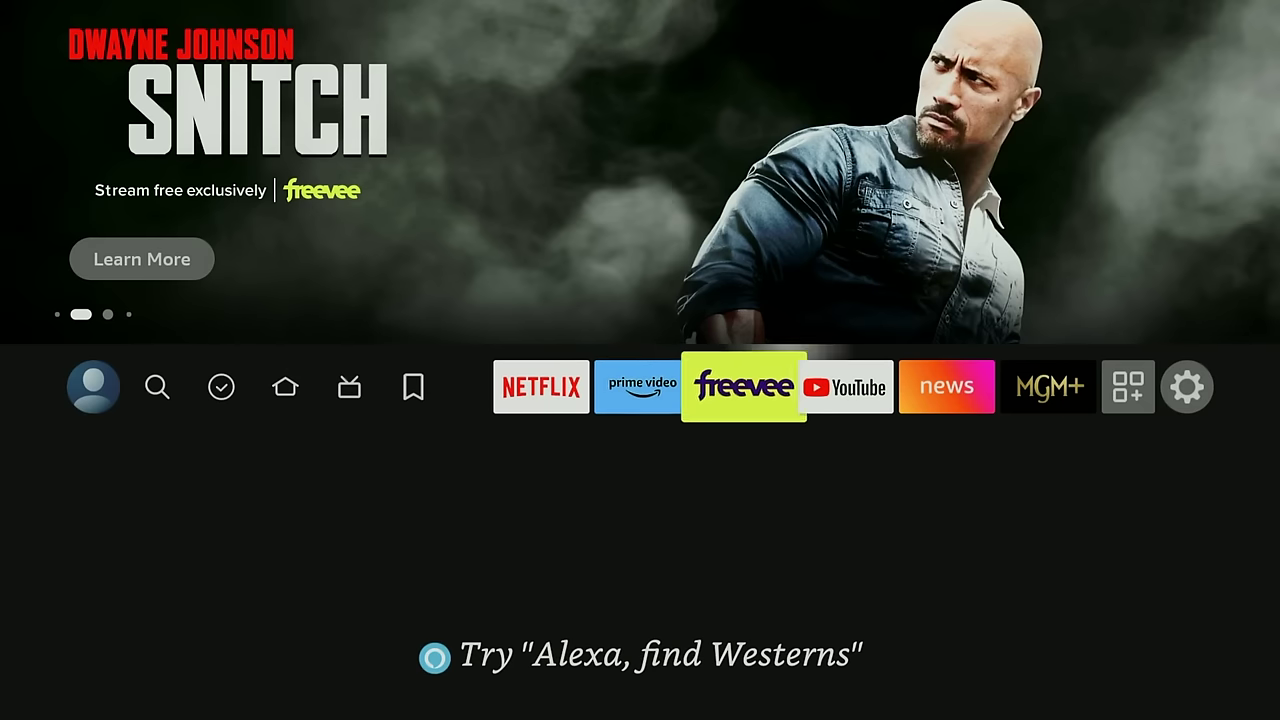
key(Down)
key(Right)
key(Right)
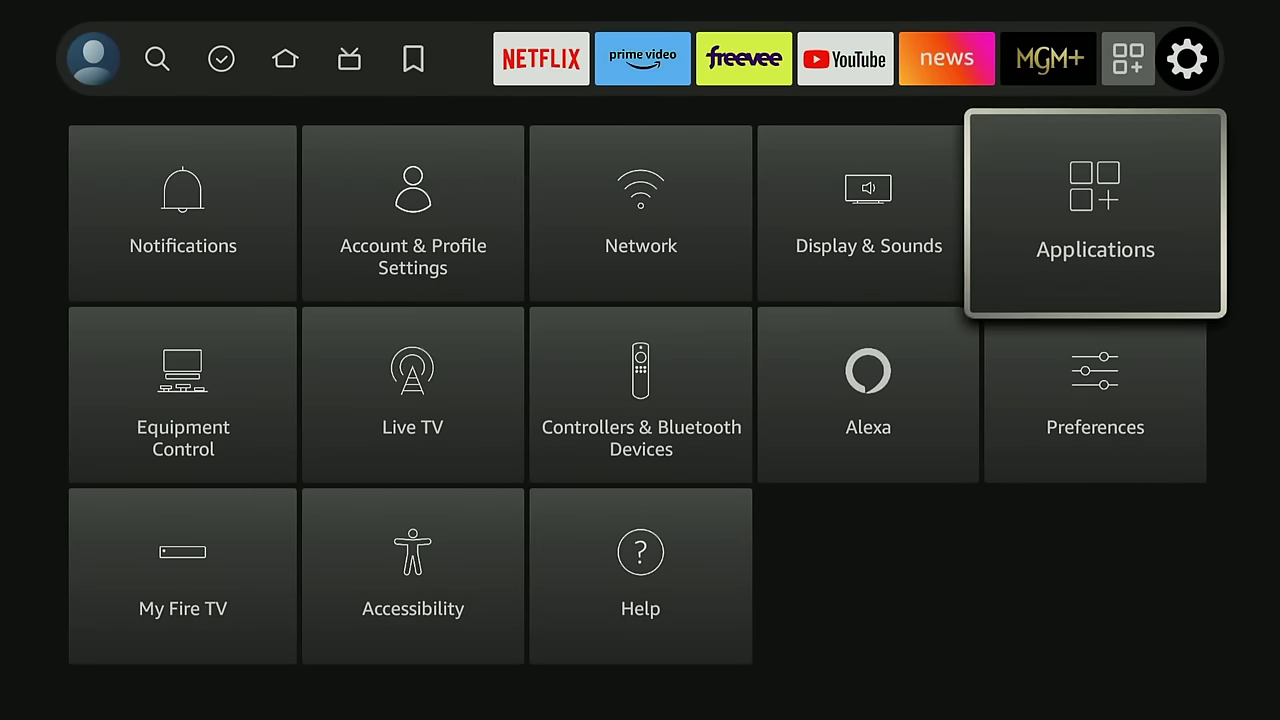
key(Return)
key(Down)
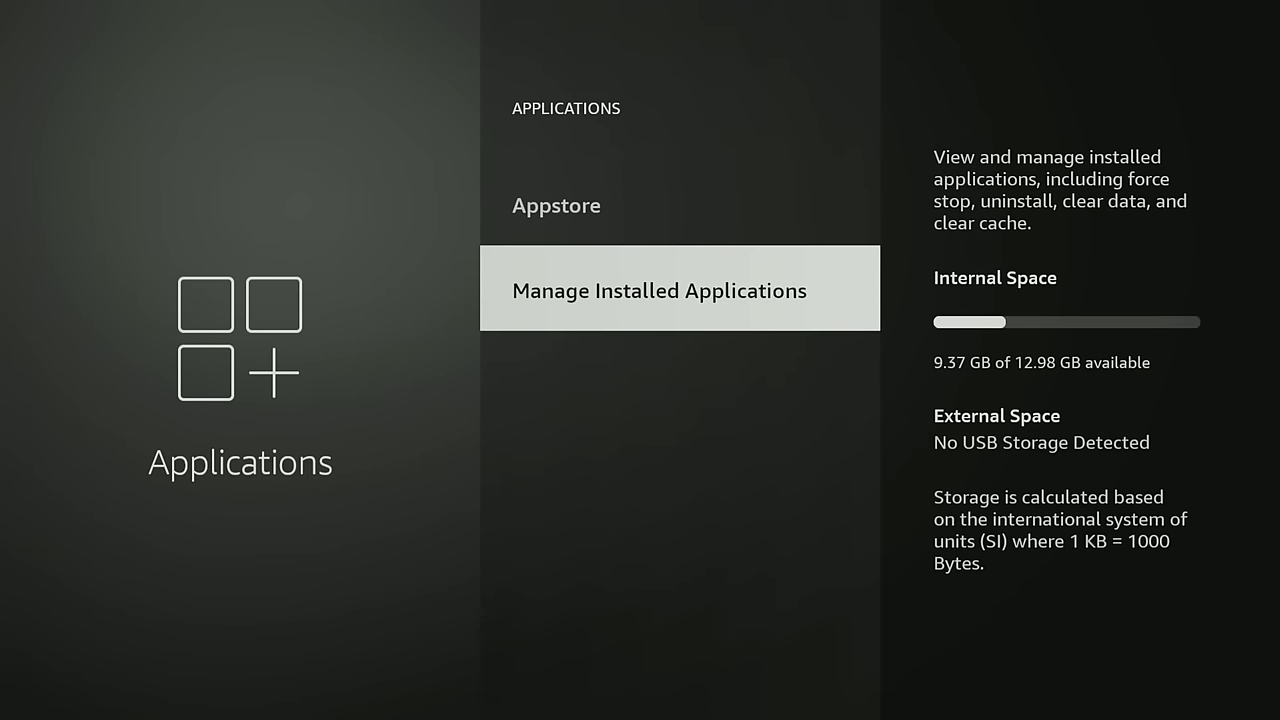
key(Return)
key(Down)
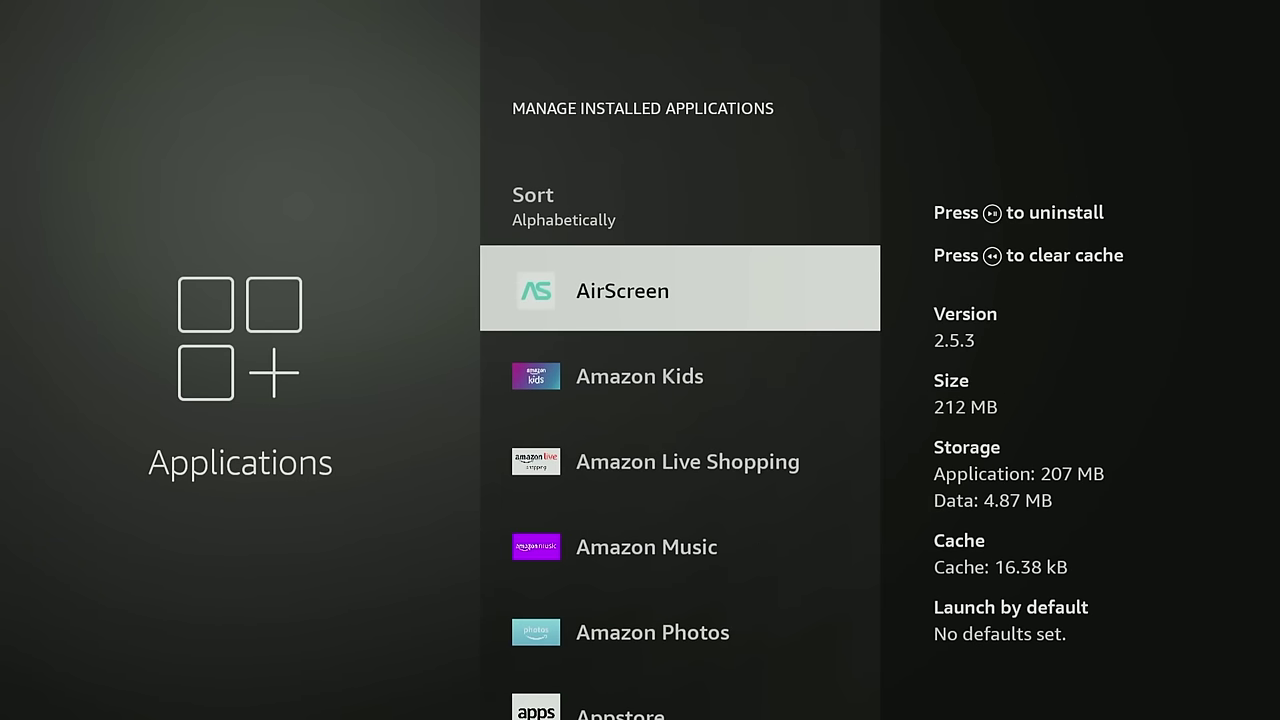
key(Down)
key(Down)
key(Down)
key(Down)
key(Down)
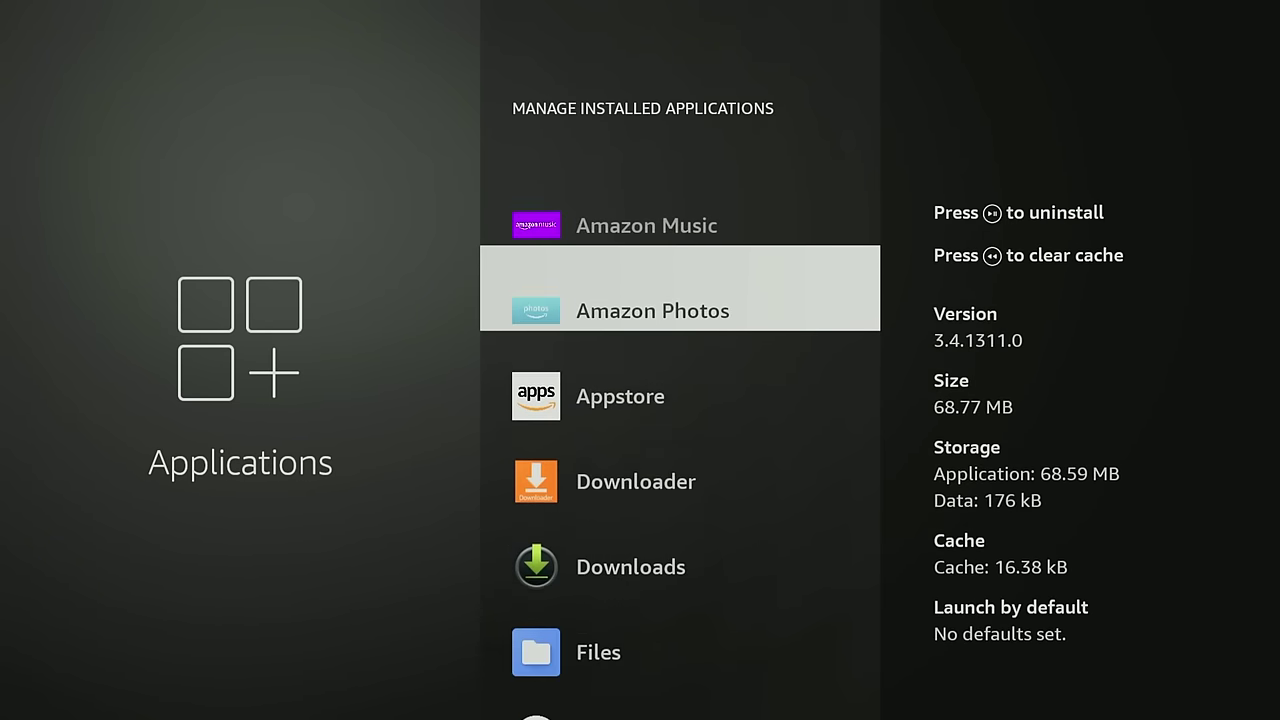
key(Up)
key(Up)
key(Down)
key(Down)
key(Down)
key(Down)
key(Down)
key(Down)
key(Down)
key(Down)
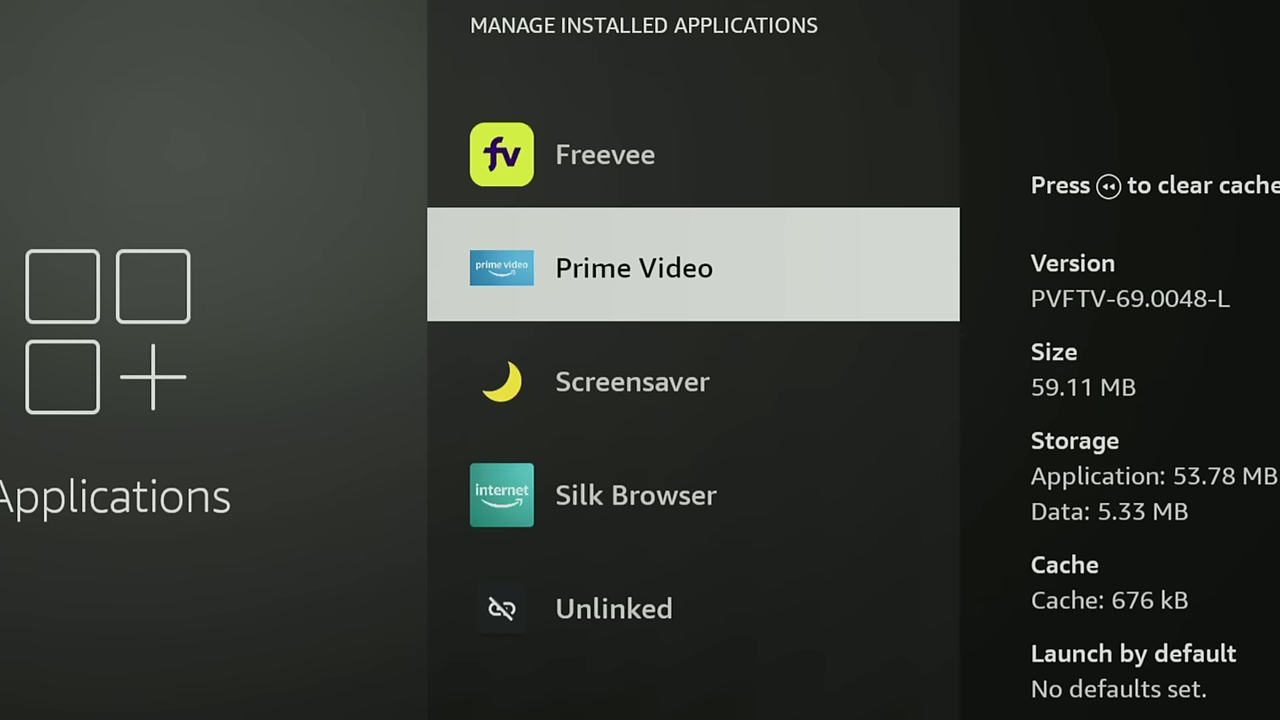
key(Return)
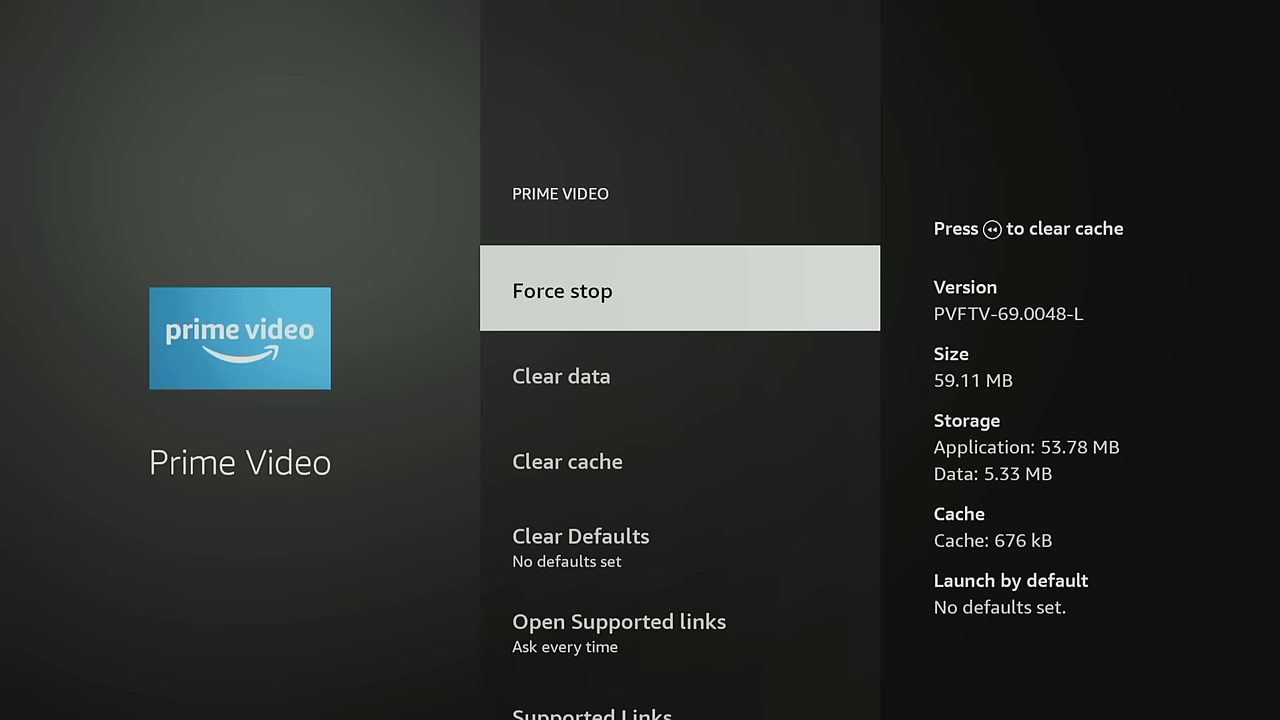
View AirScreen's app page, showing 12.29 kB of cache, then return to the Settings grid.
key(Escape)
key(Down)
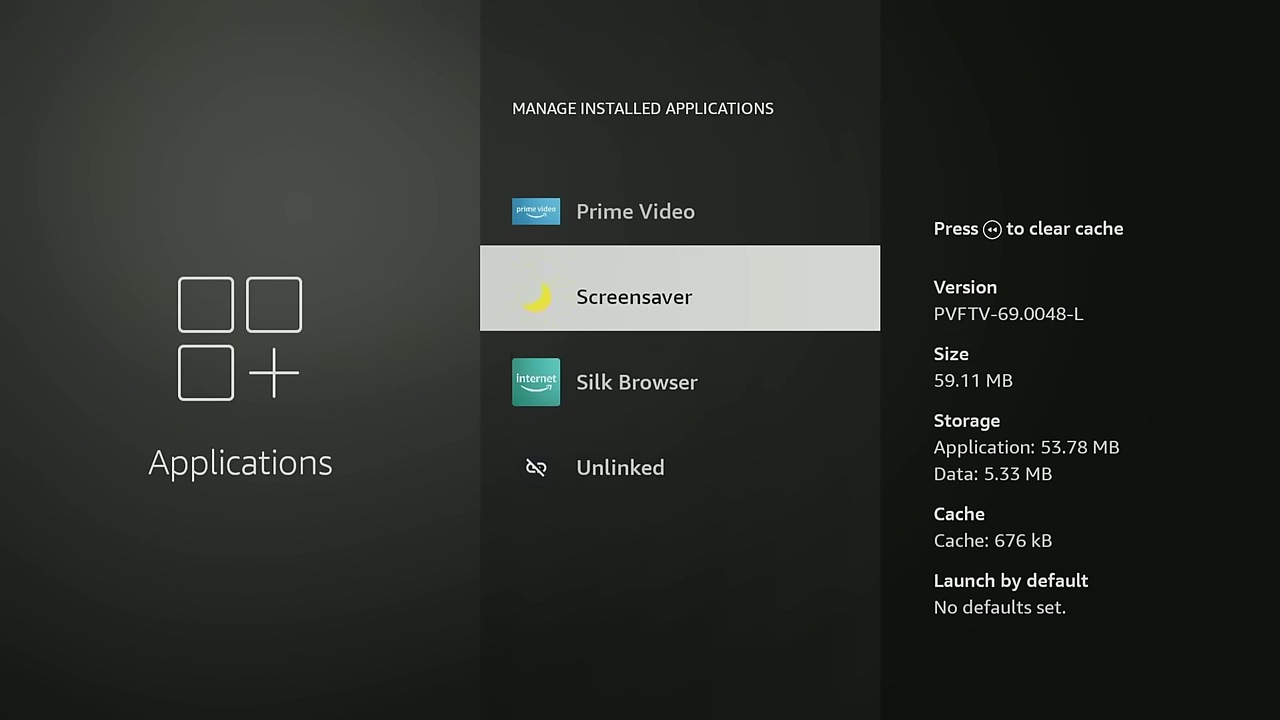
key(Up)
key(Up)
key(Up)
key(Up)
key(Up)
key(Up)
key(Up)
key(Up)
key(Up)
key(Up)
key(Up)
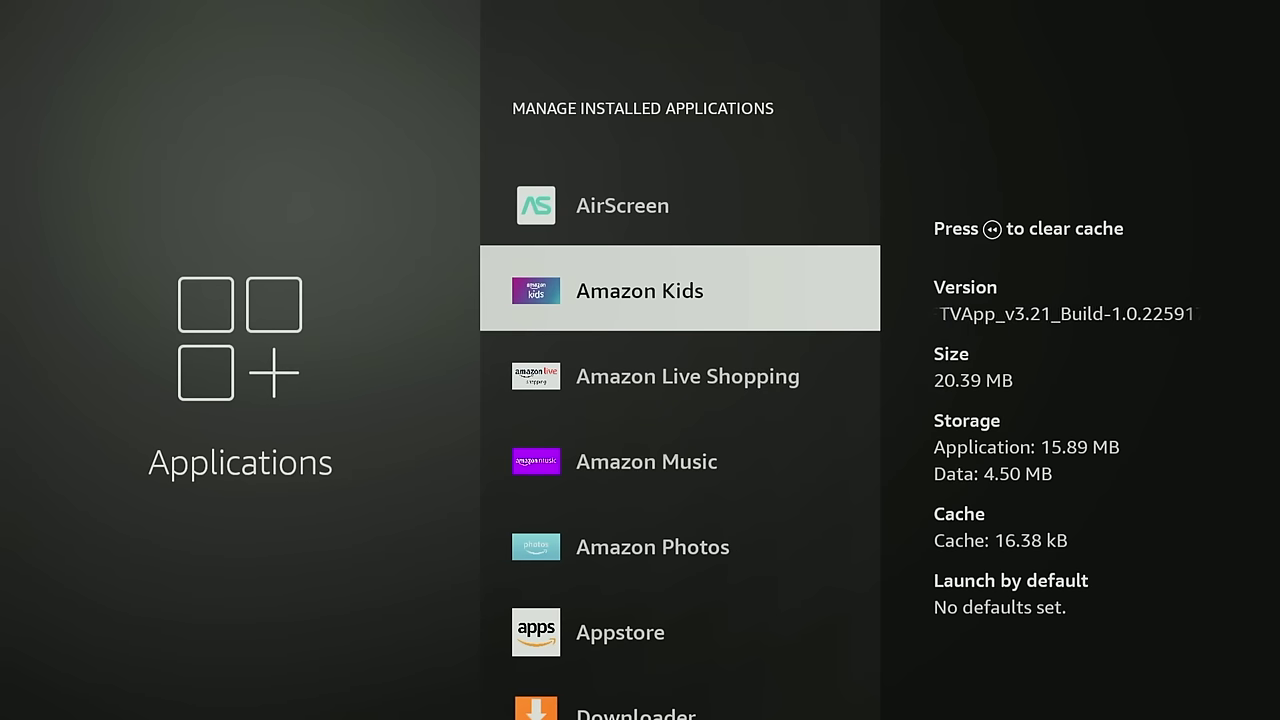
key(Up)
key(Return)
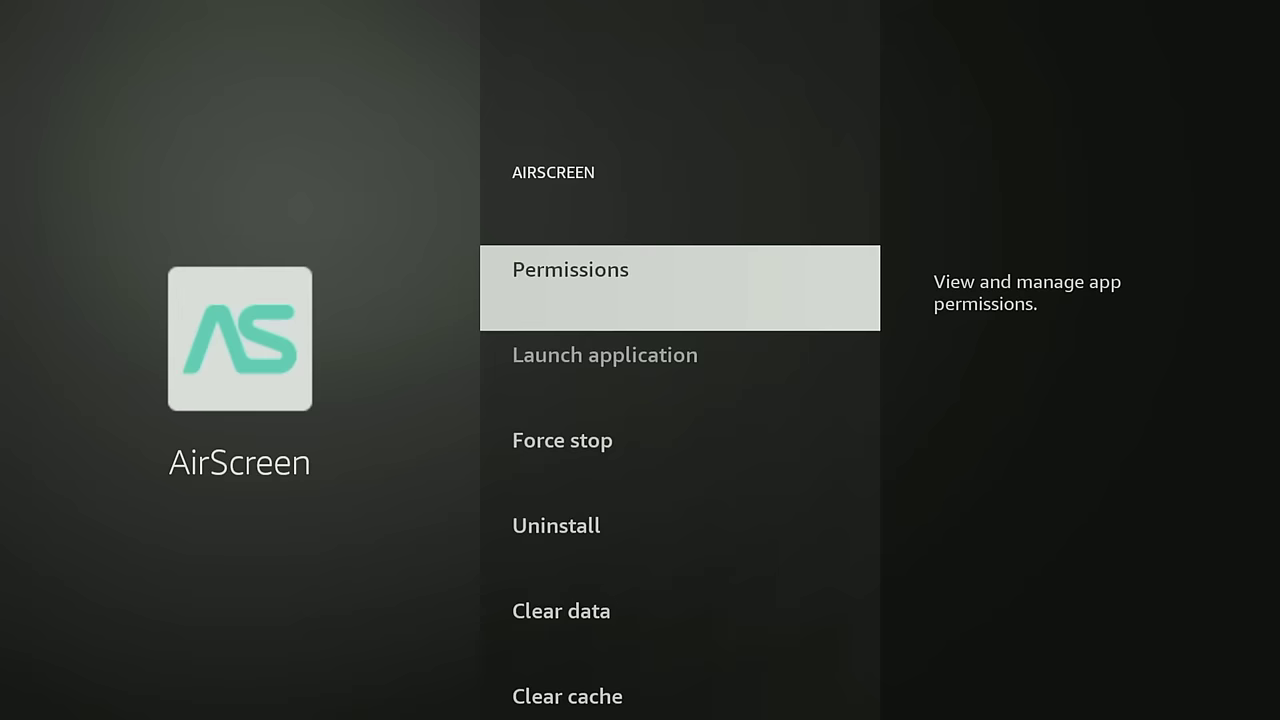
key(Escape)
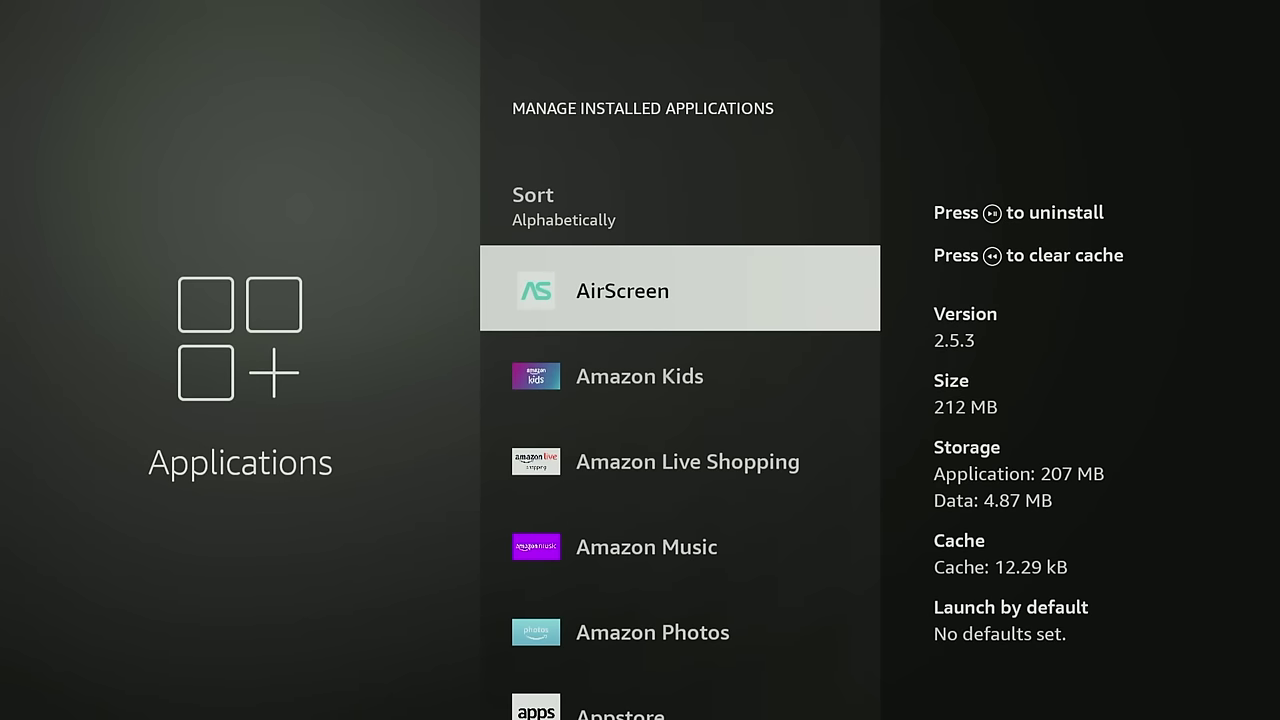
key(Escape)
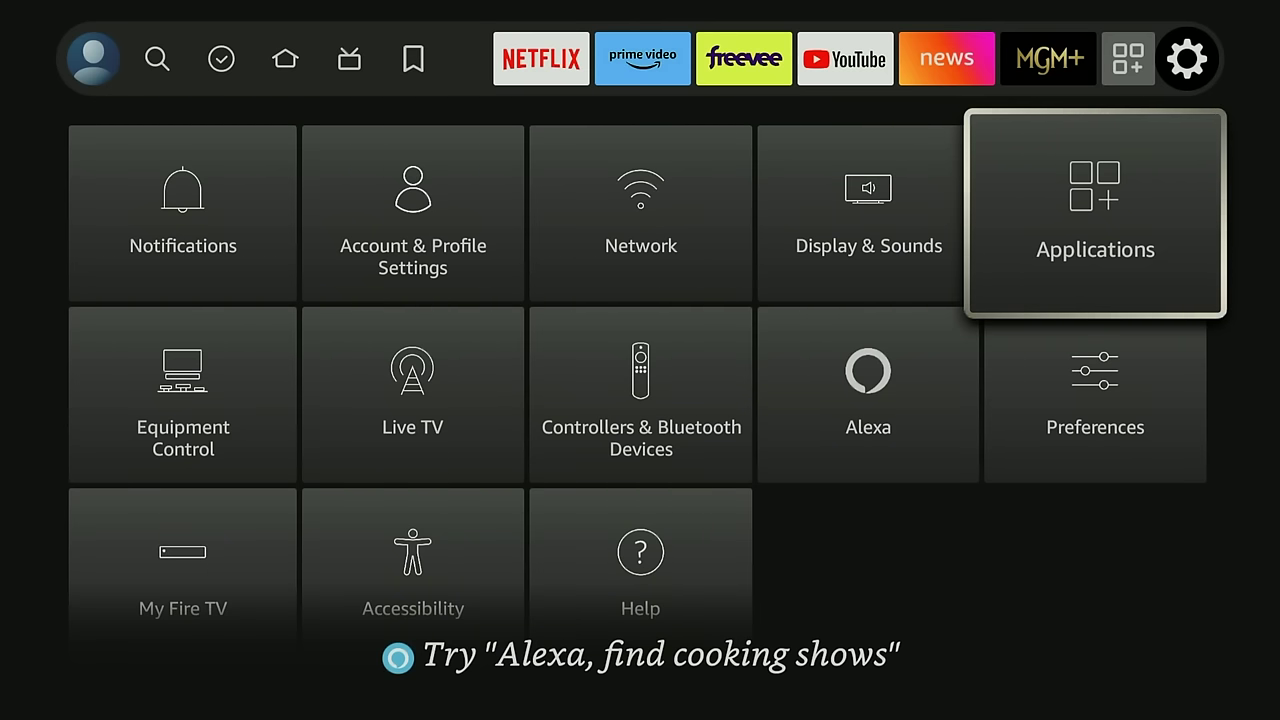
key(Down)
key(Left)
key(Left)
key(Left)
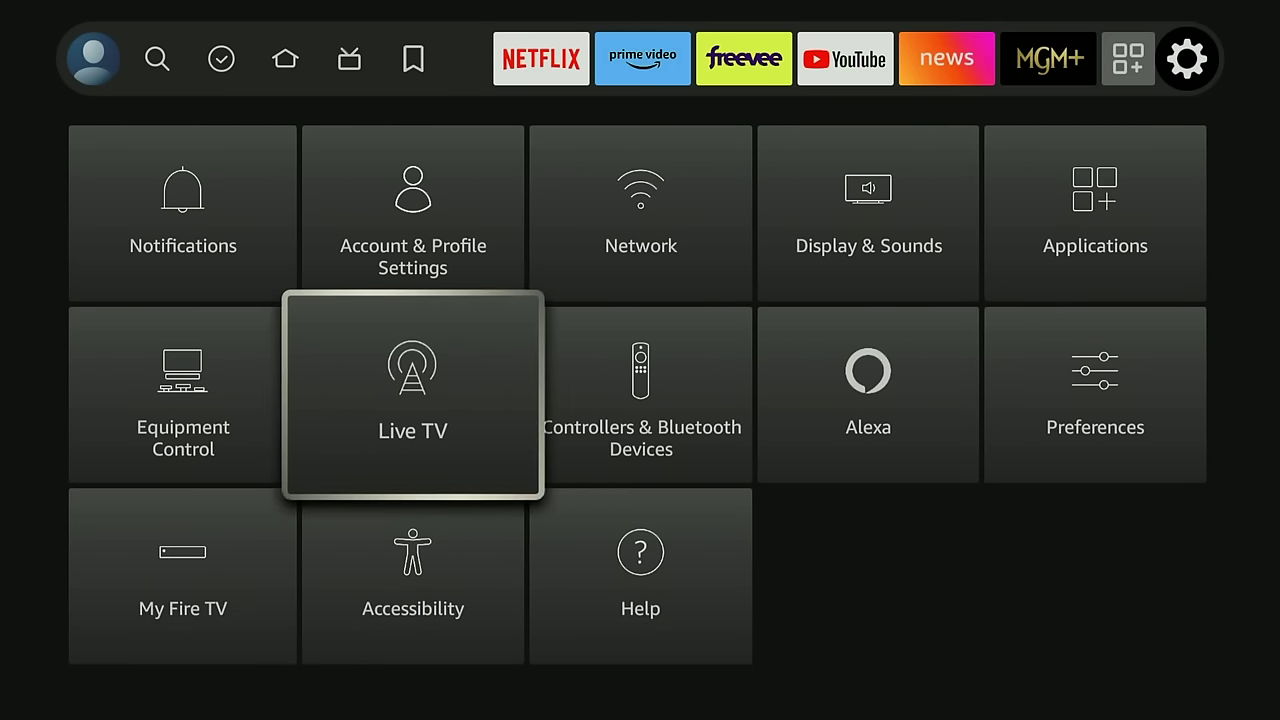
key(Left)
key(Down)
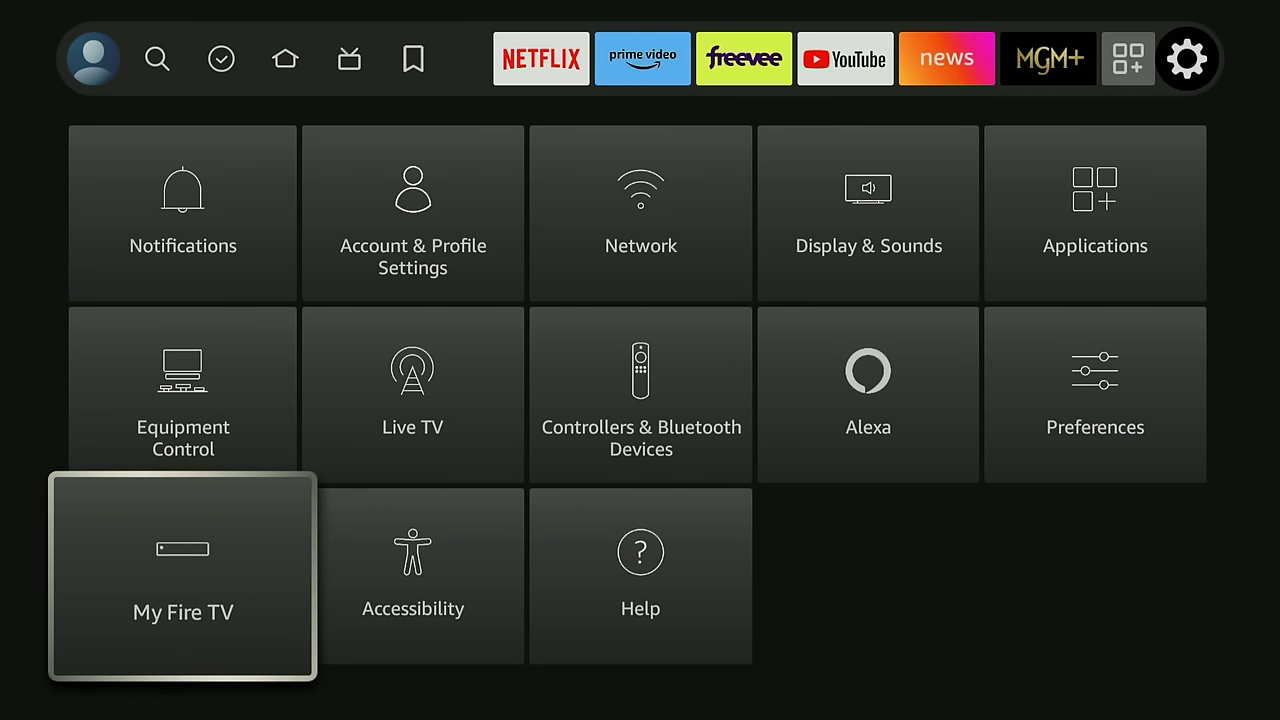
key(Return)
key(Down)
key(Down)
key(Down)
key(Down)
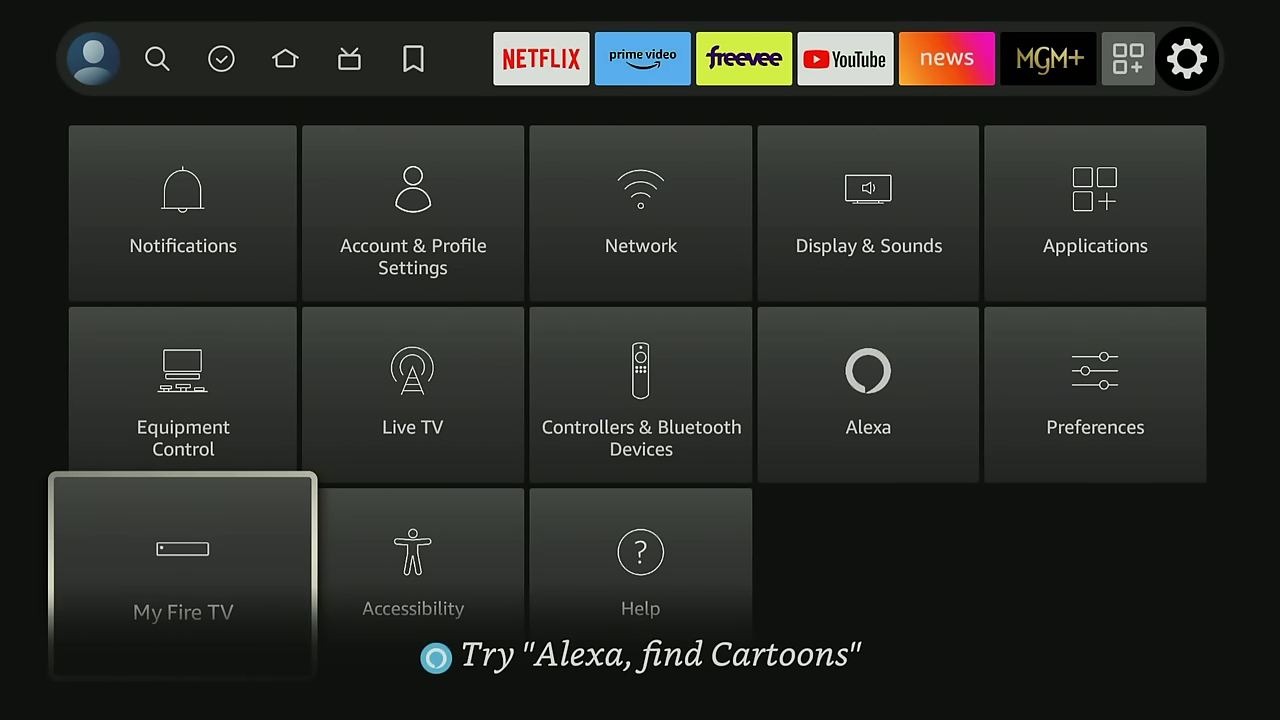
Open Network, view Max Stream's Connected status, then browse the Wi-Fi network list.
key(Up)
key(Up)
key(Right)
key(Right)
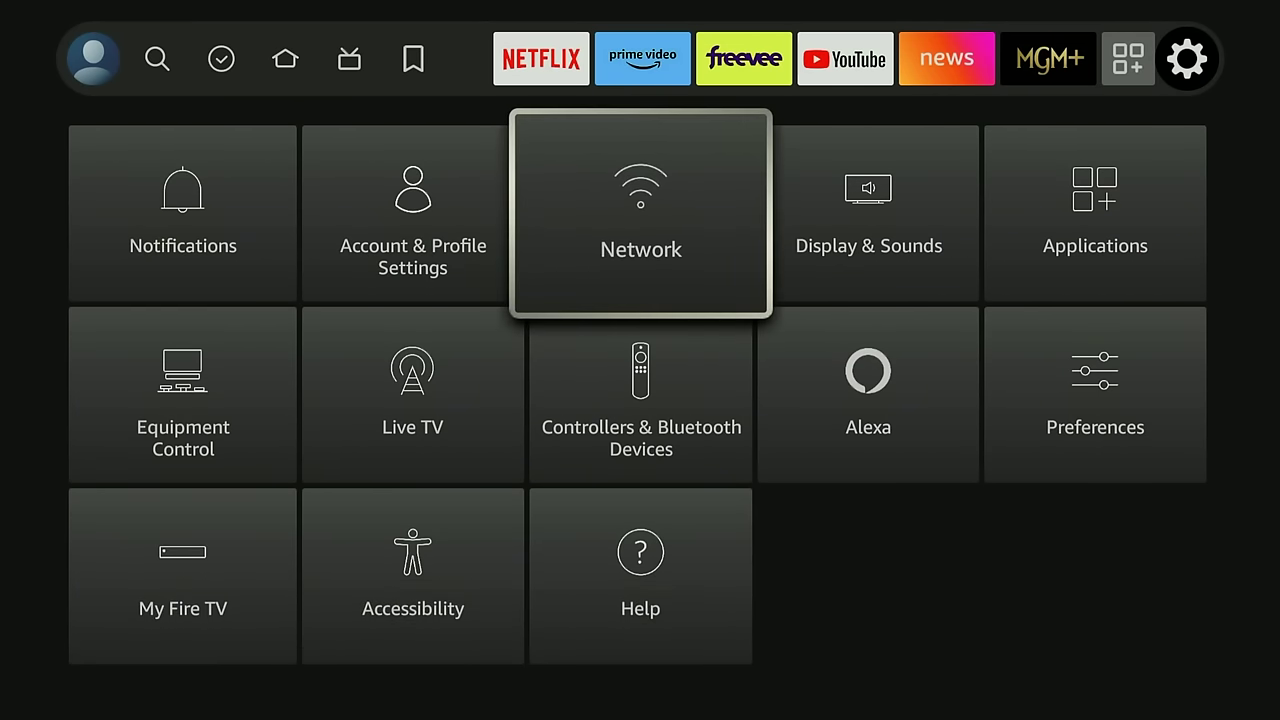
key(Return)
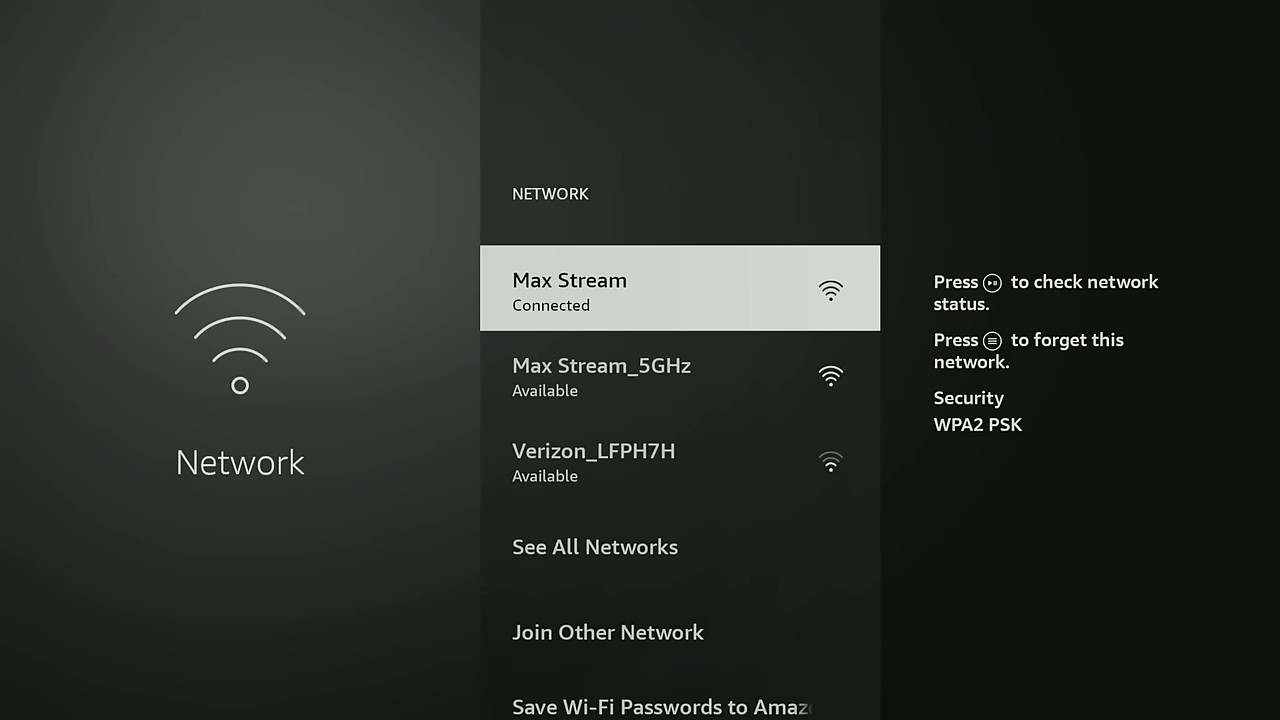
key(XF86AudioPlay)
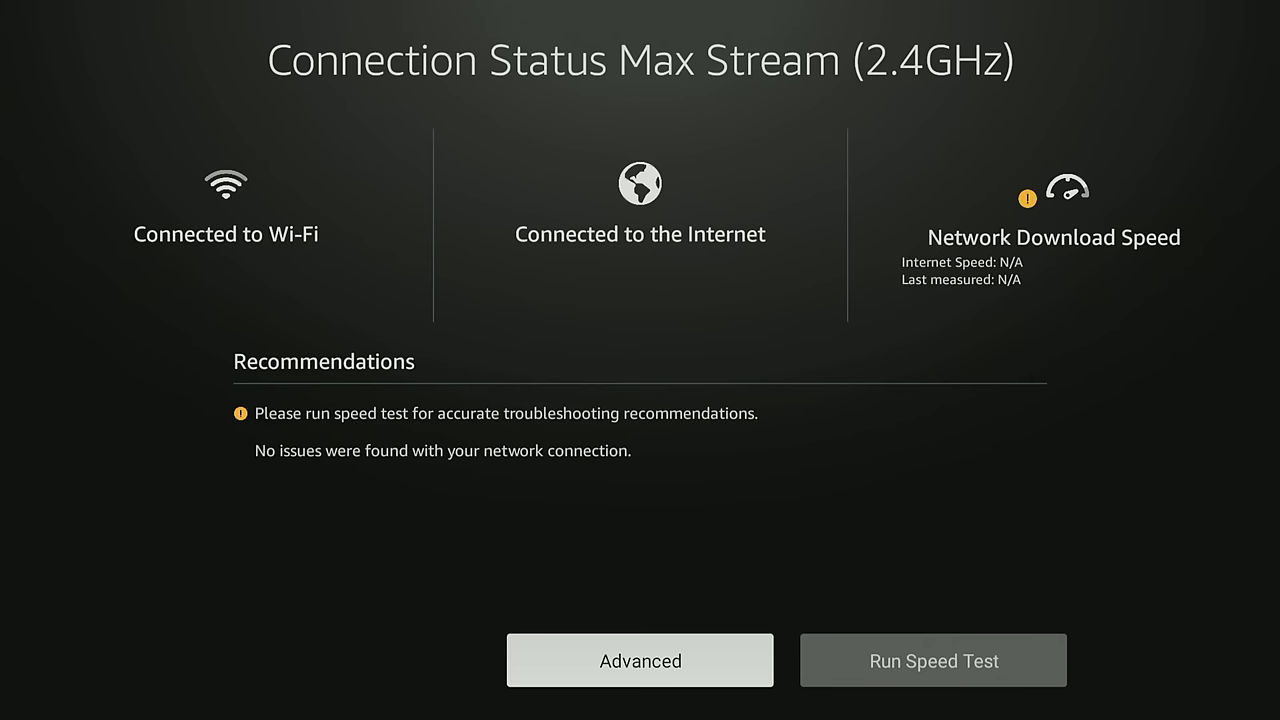
key(Right)
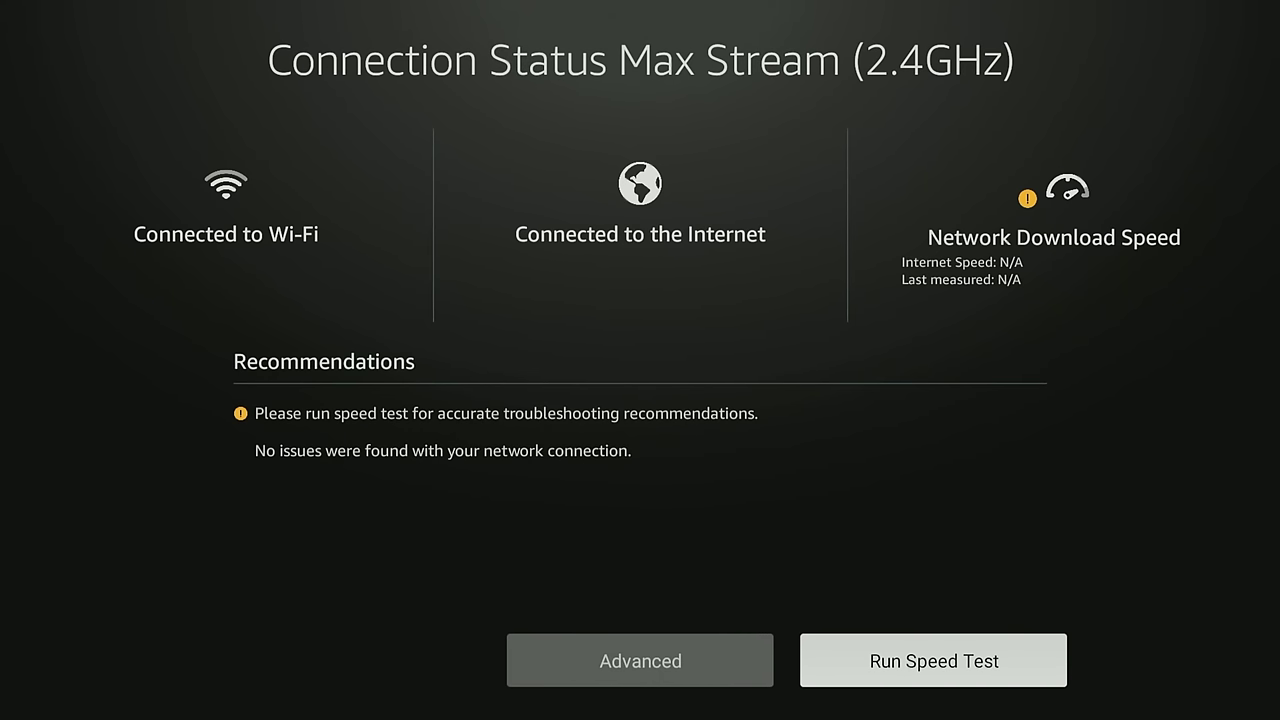
key(Escape)
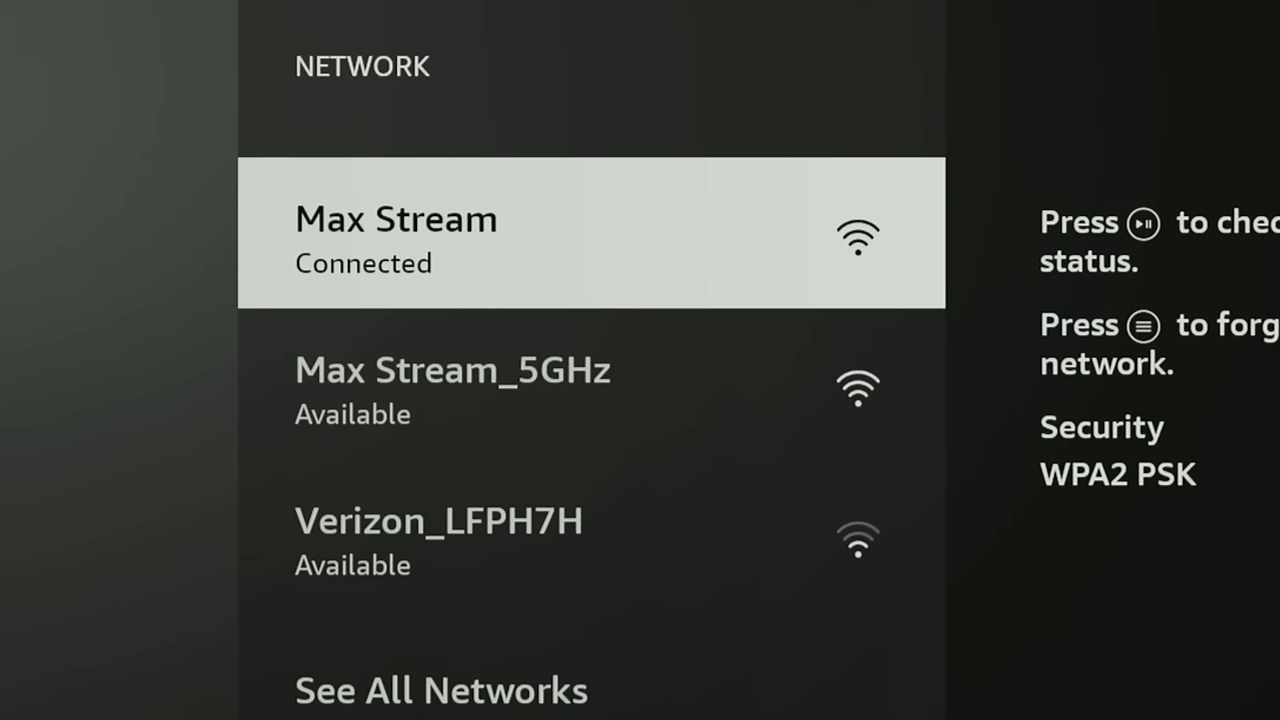
key(Down)
key(Down)
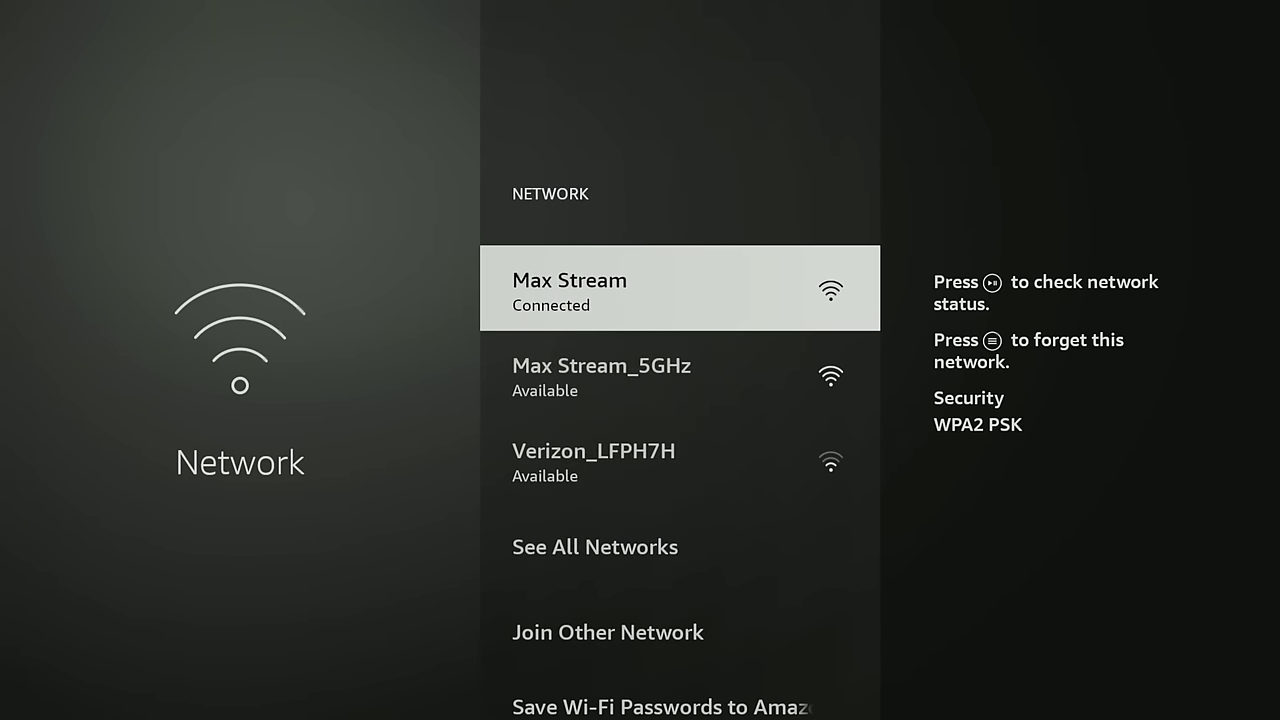
View the paired Fire TV Voice Remote's details (battery OK, version 12) under Controllers & Bluetooth Devices.
key(Escape)
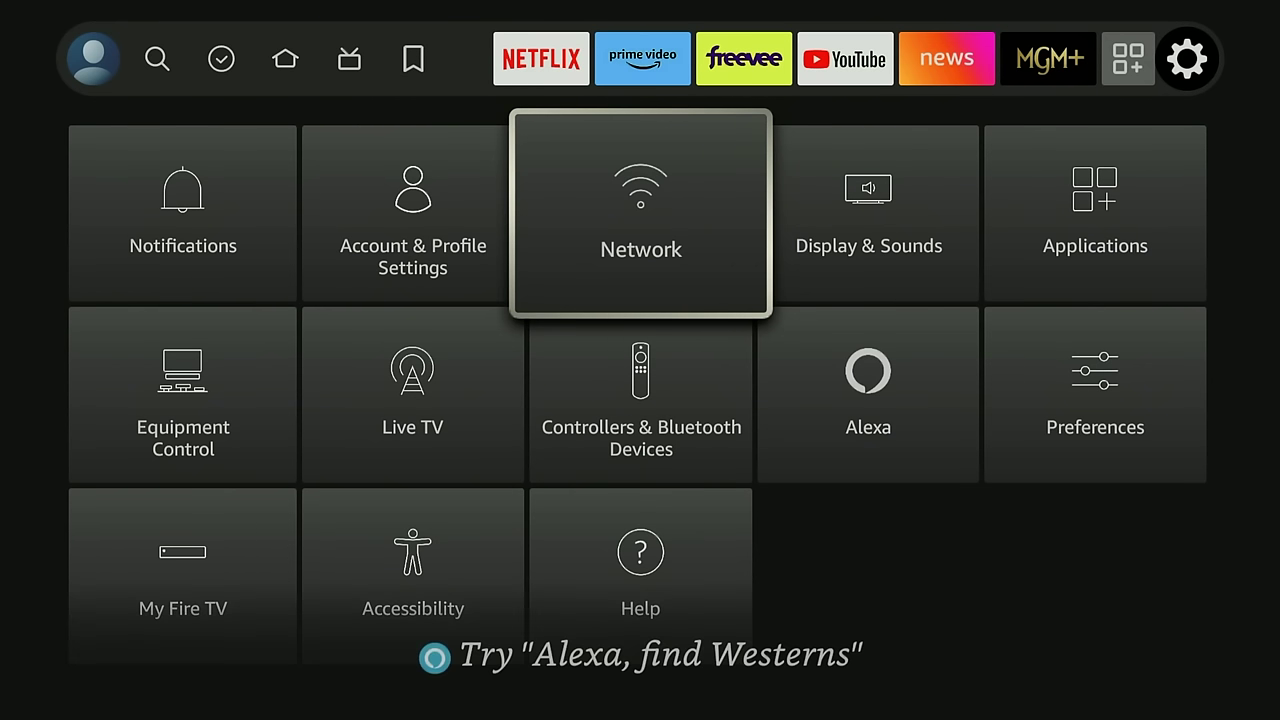
key(Down)
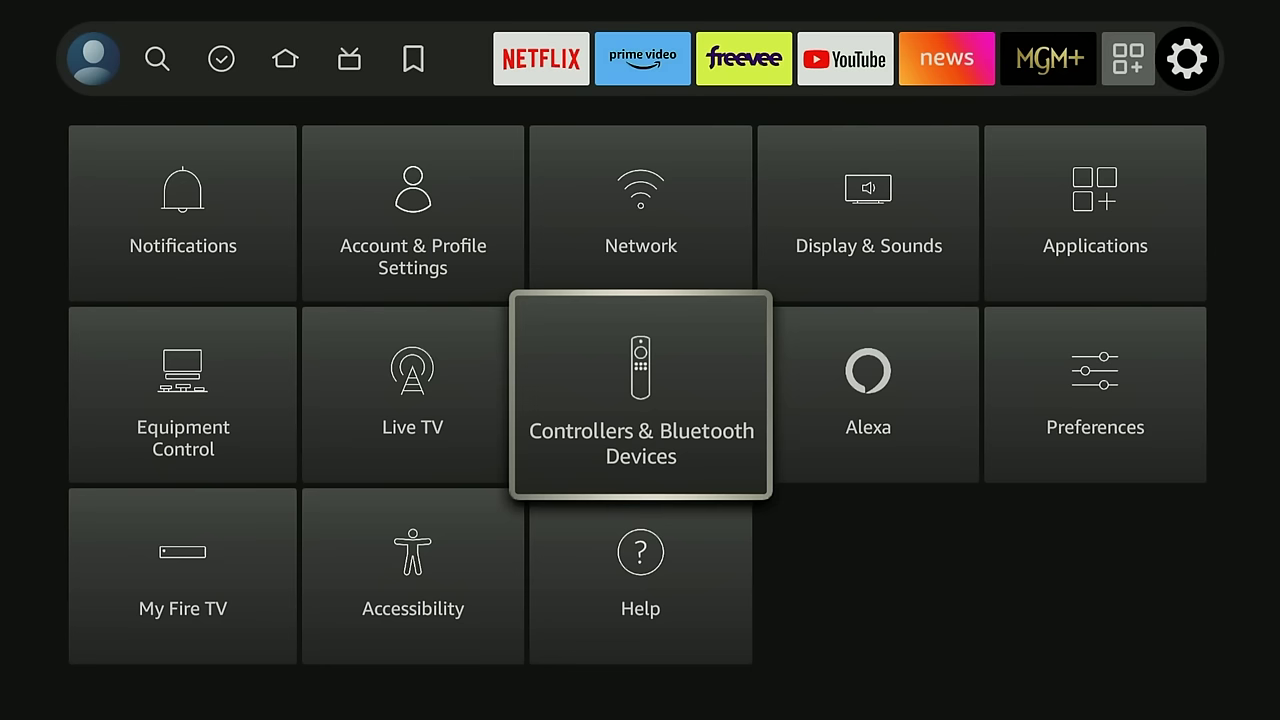
key(Return)
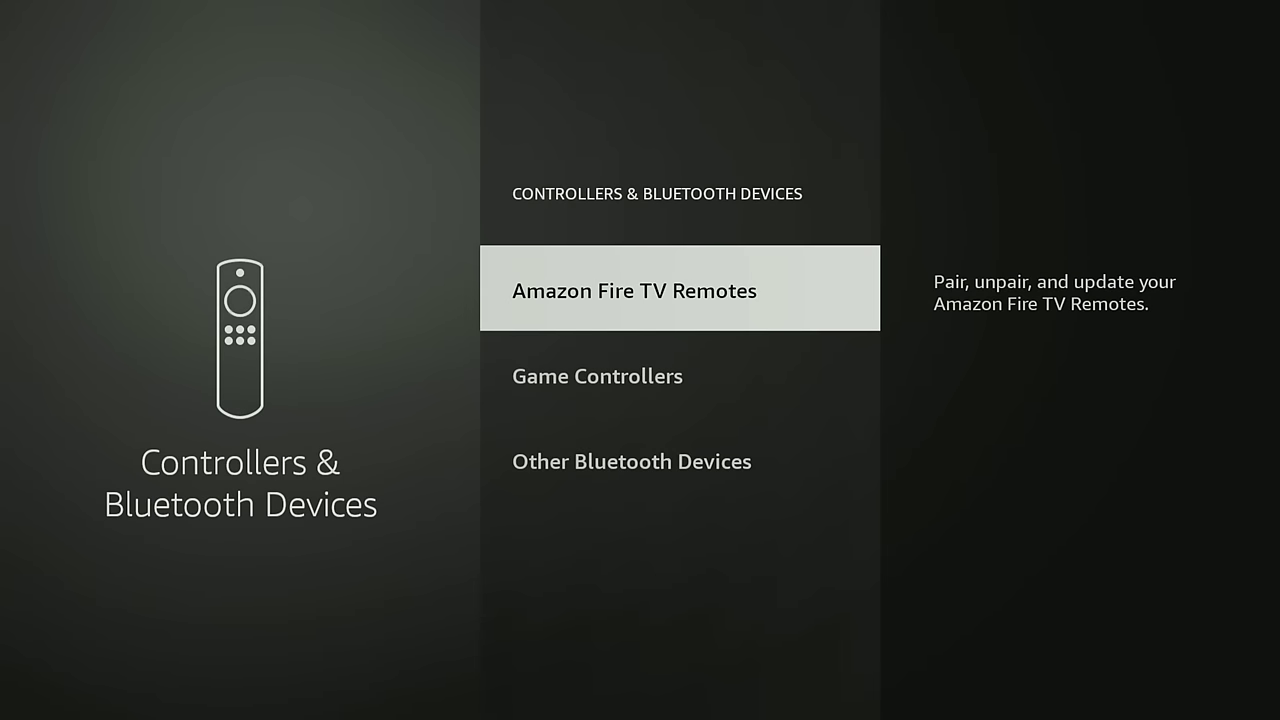
key(Return)
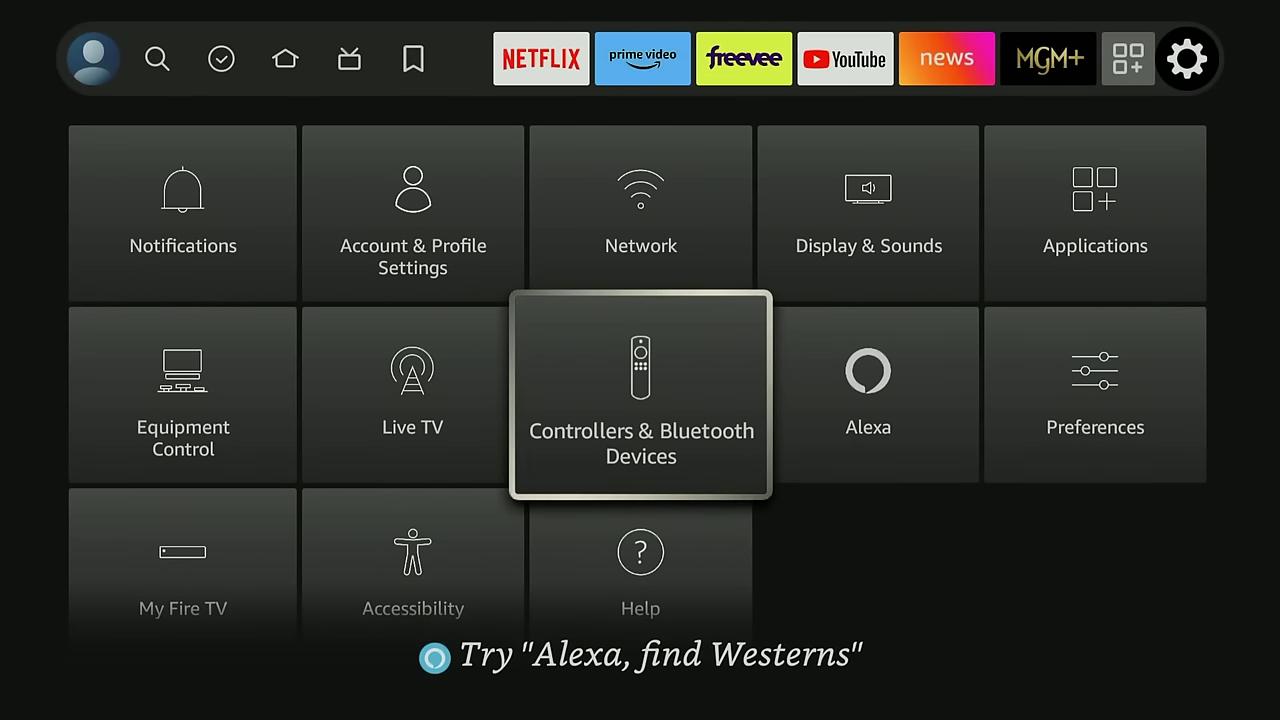
Go from Home to the Settings grid, open Preferences and move toward Privacy Settings.
key(Home)
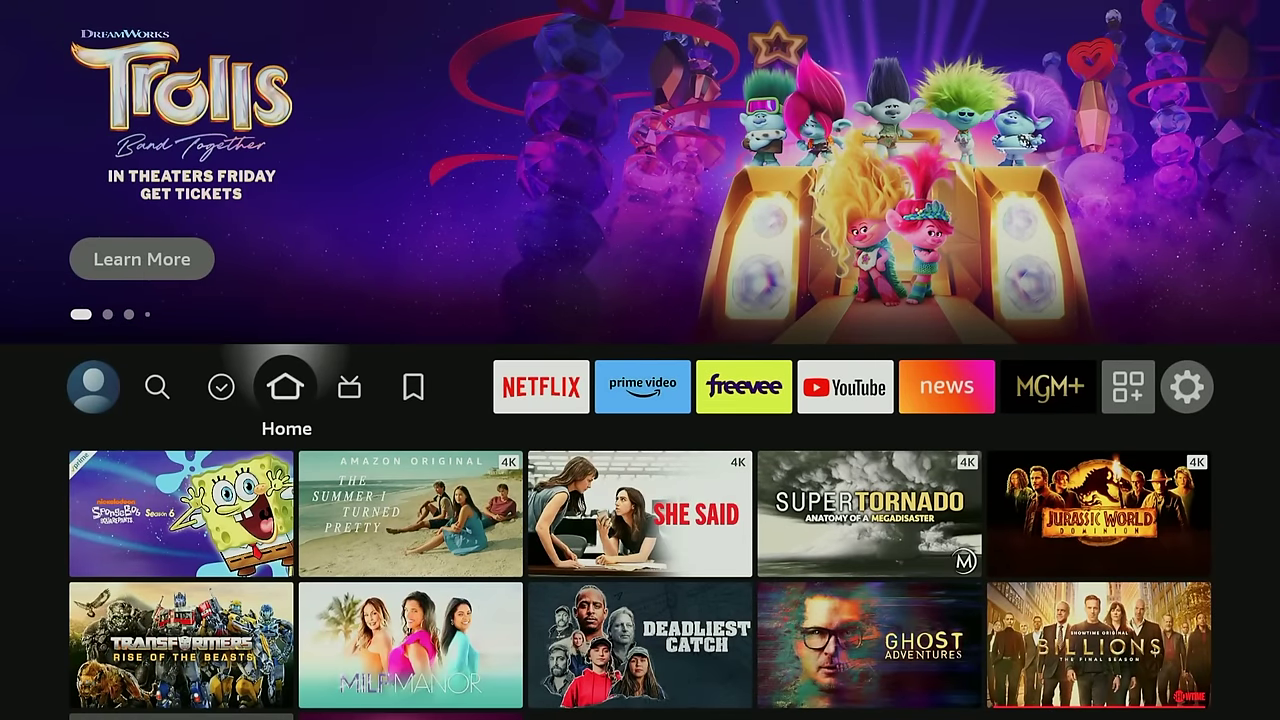
key(Right)
key(Right)
key(Right)
key(Right)
key(Right)
key(Right)
key(Right)
key(Right)
key(Right)
key(Right)
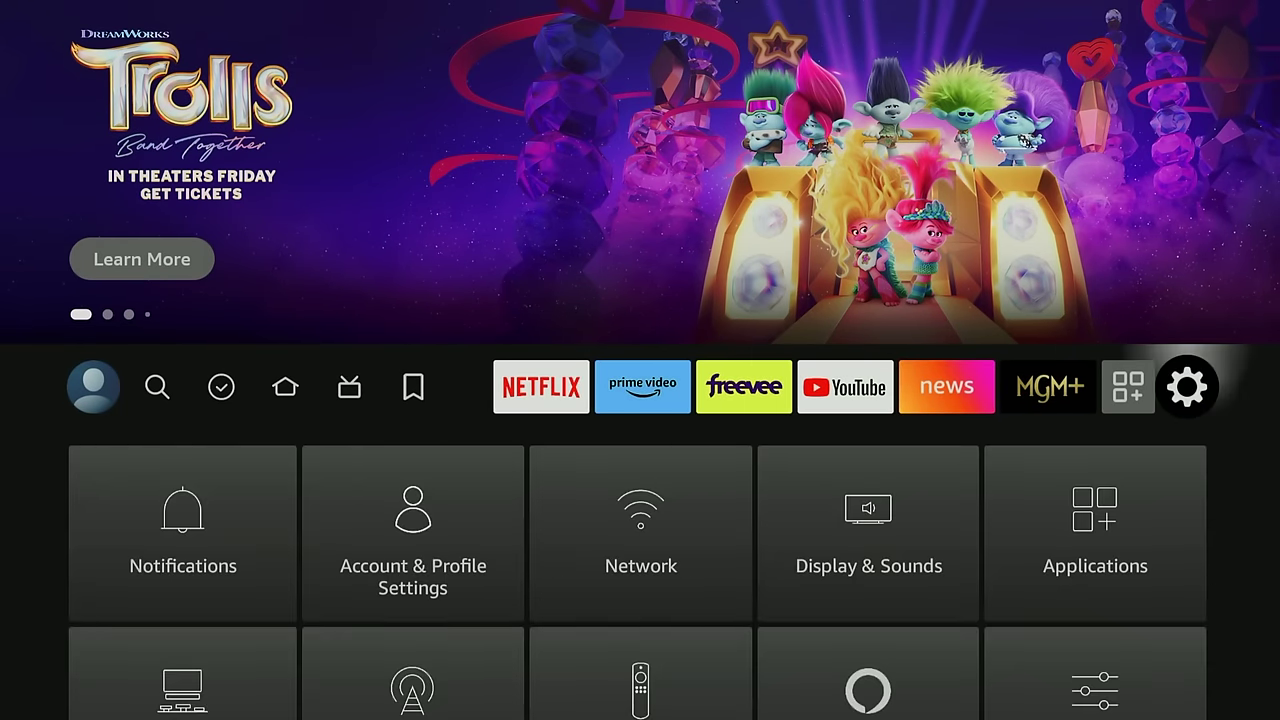
key(Down)
key(Down)
key(Right)
key(Right)
key(Right)
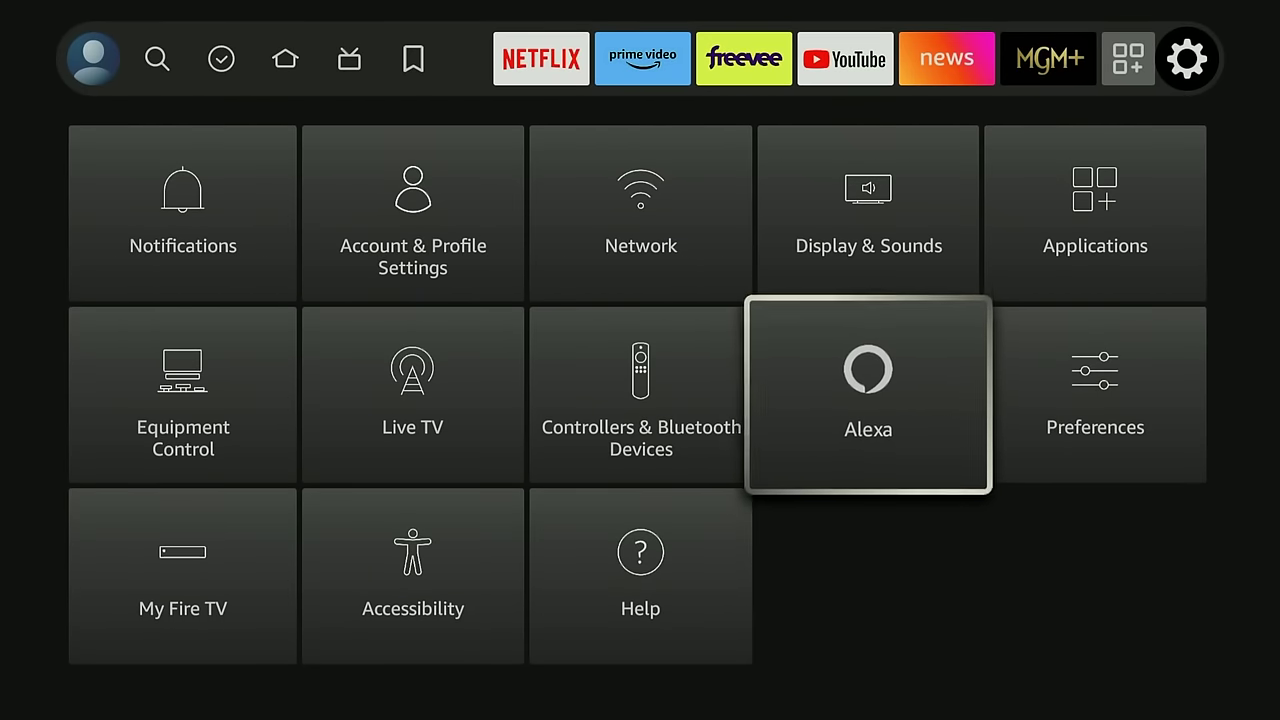
key(Right)
key(Return)
key(Down)
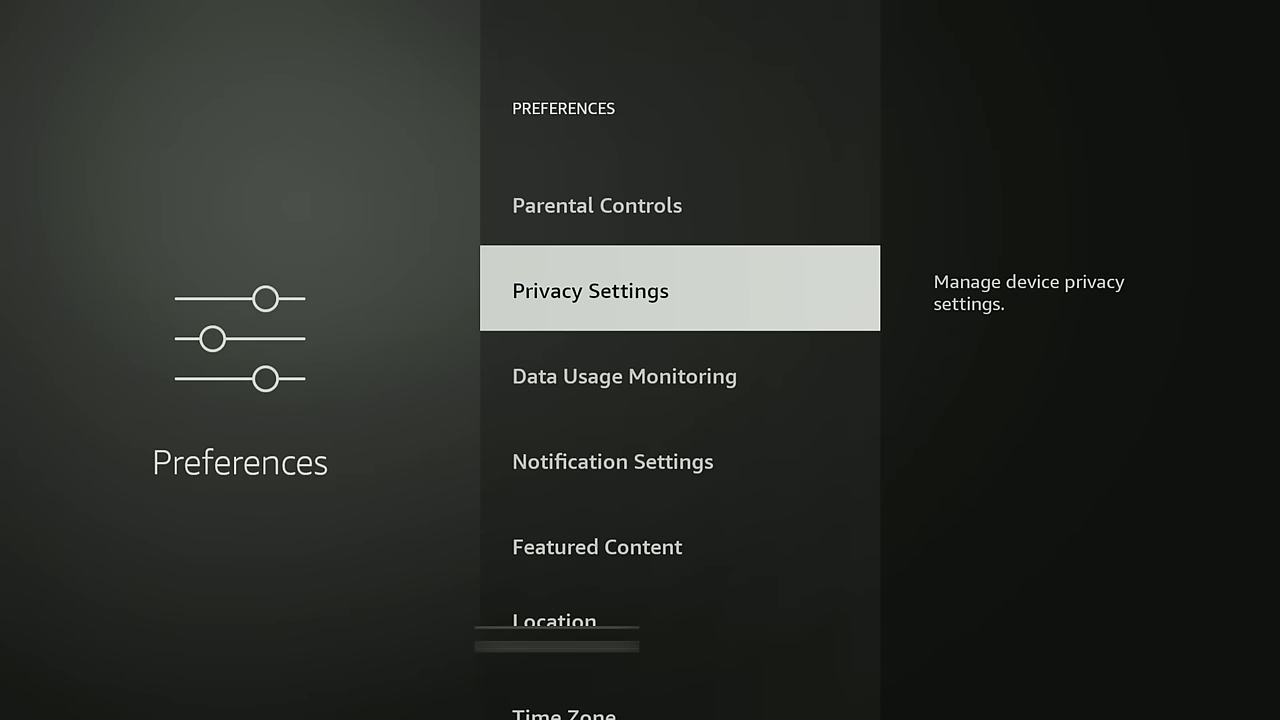
key(Down)
key(Down)
key(Down)
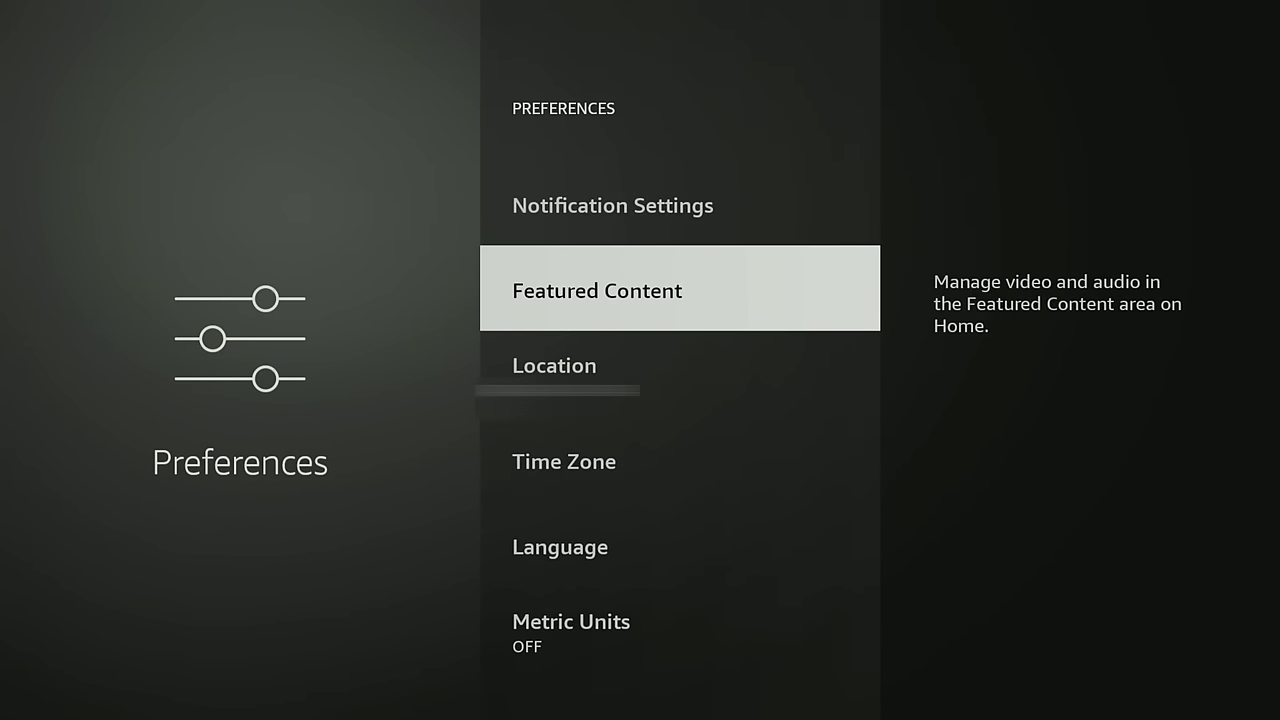
Switch Featured Content's Allow Video Autoplay and Allow Audio Autoplay both OFF.
key(Return)
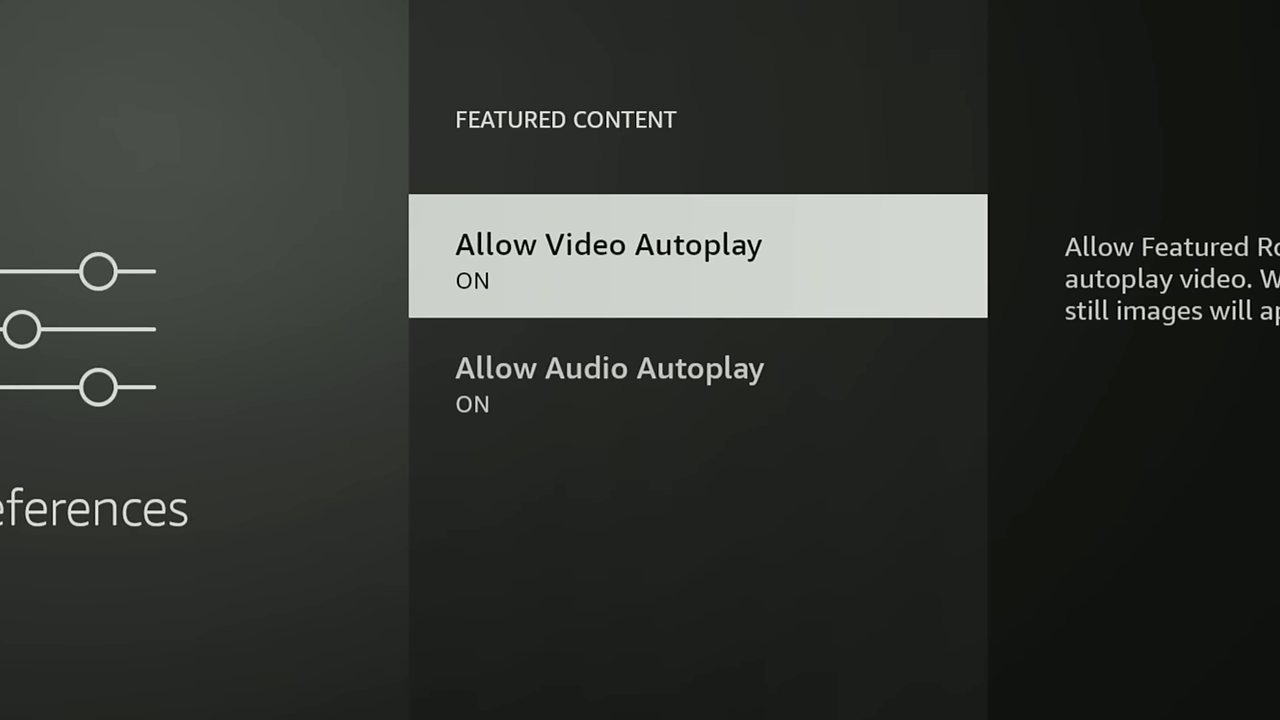
key(Return)
key(Down)
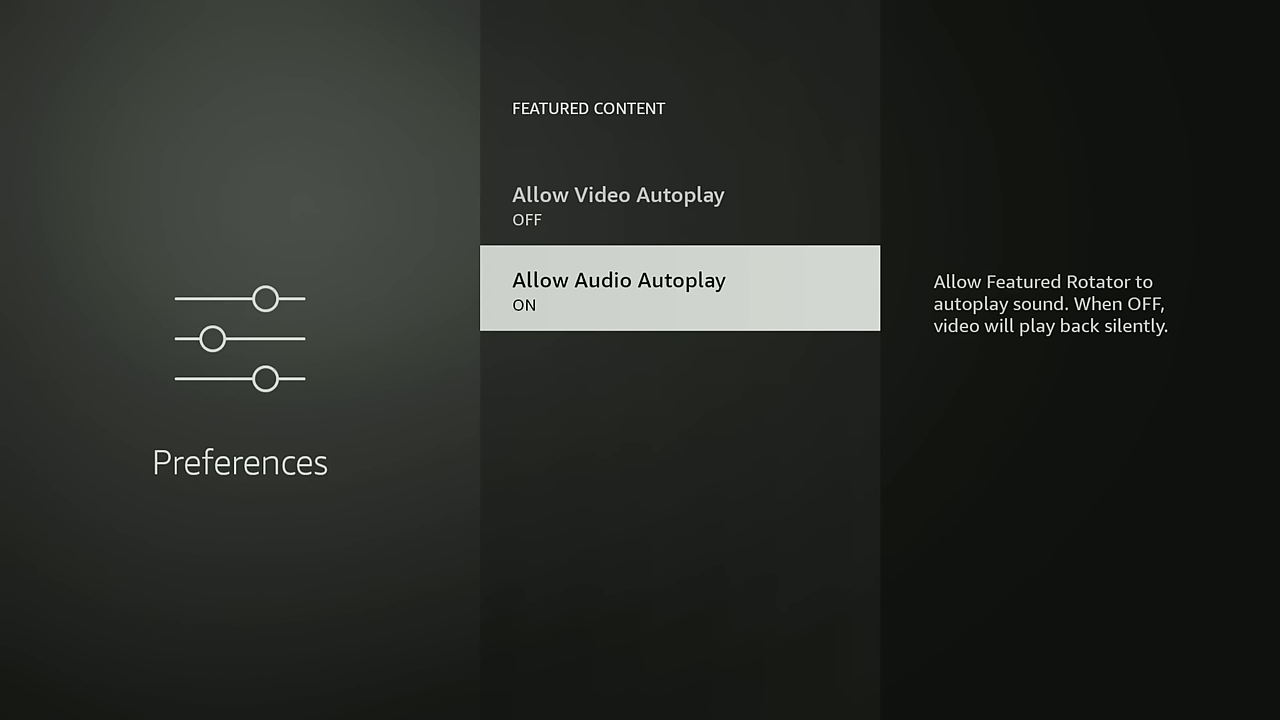
key(Return)
key(Escape)
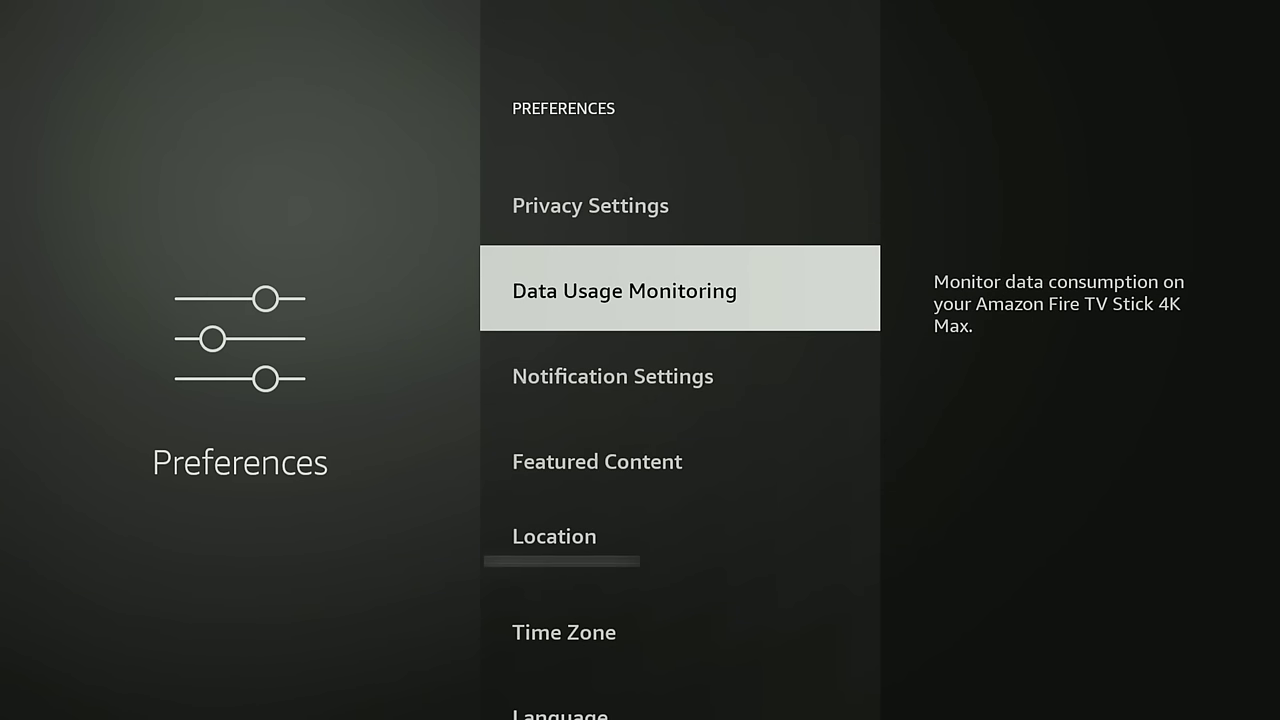
In Privacy Settings, turn off Device Usage Data and review App Usage Data and Interest-based Ads.
key(Up)
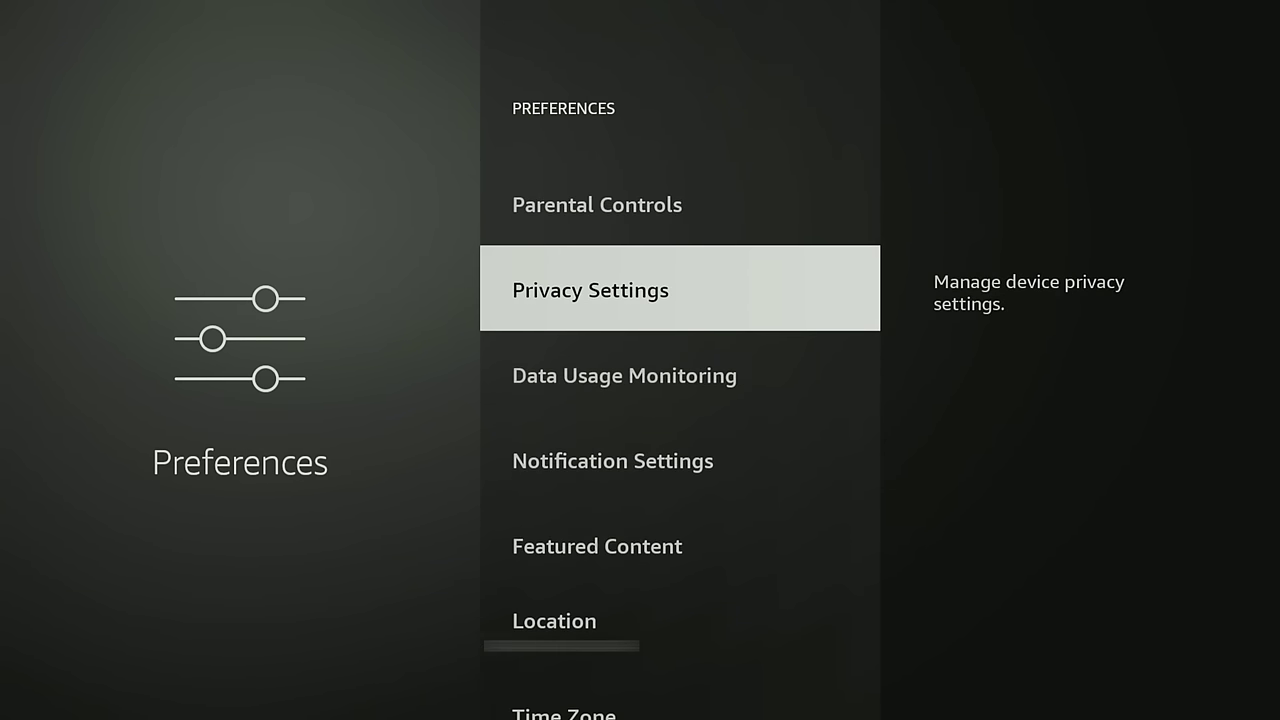
key(Return)
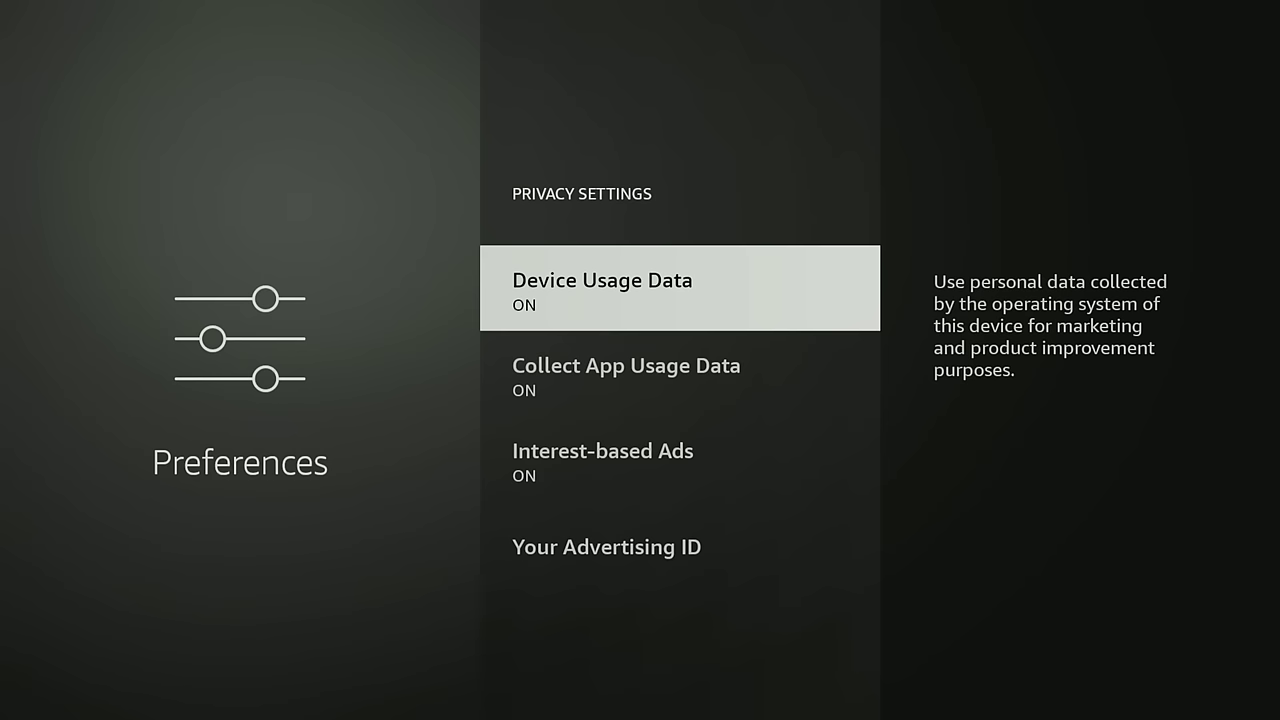
key(Return)
key(Return)
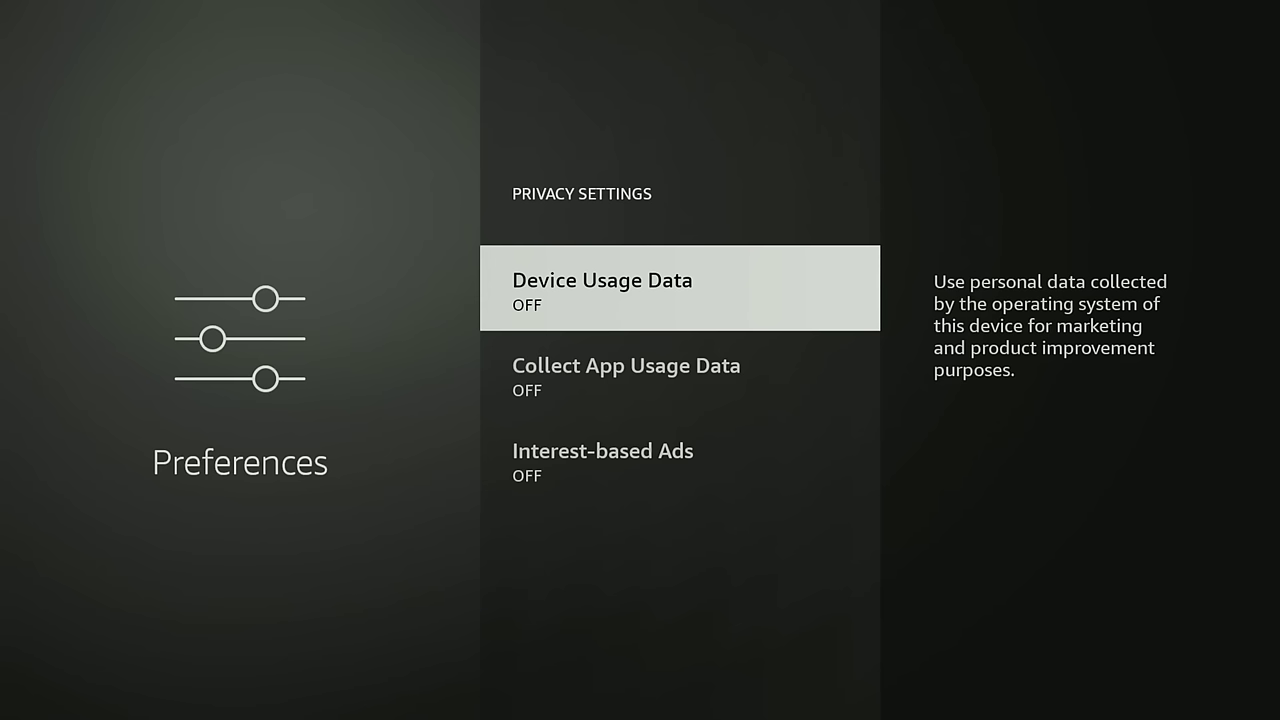
key(Down)
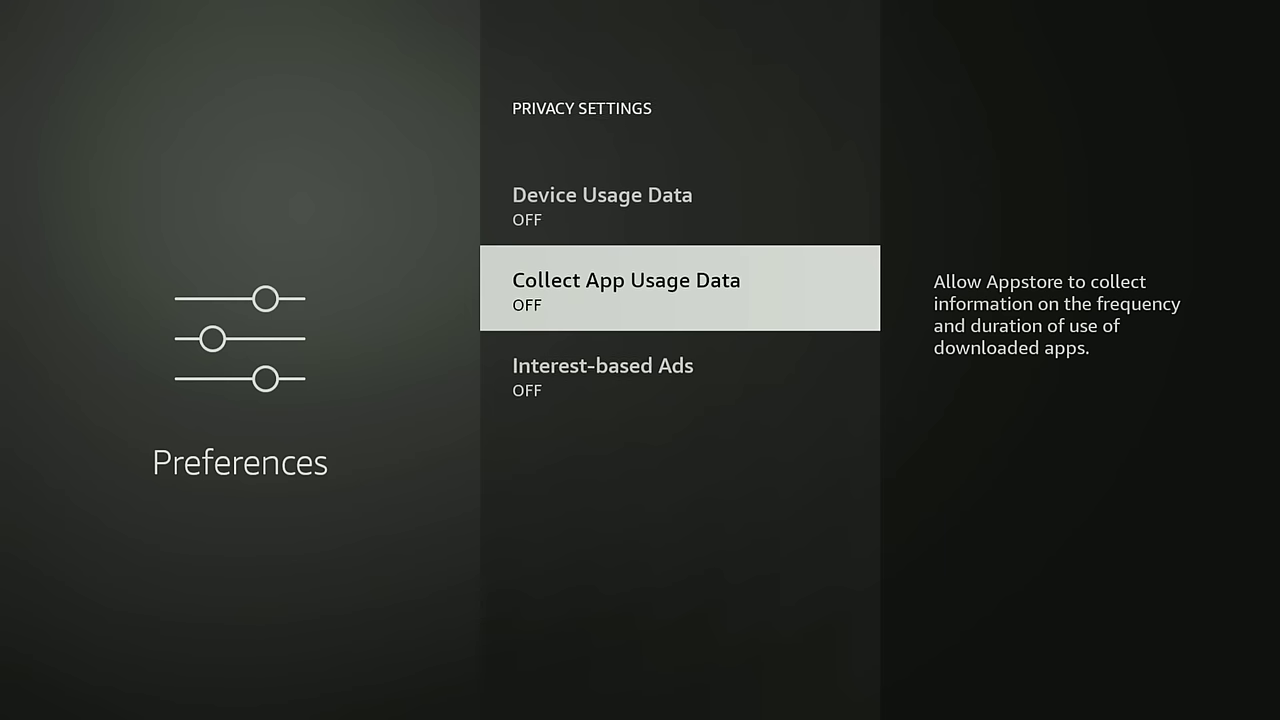
key(Down)
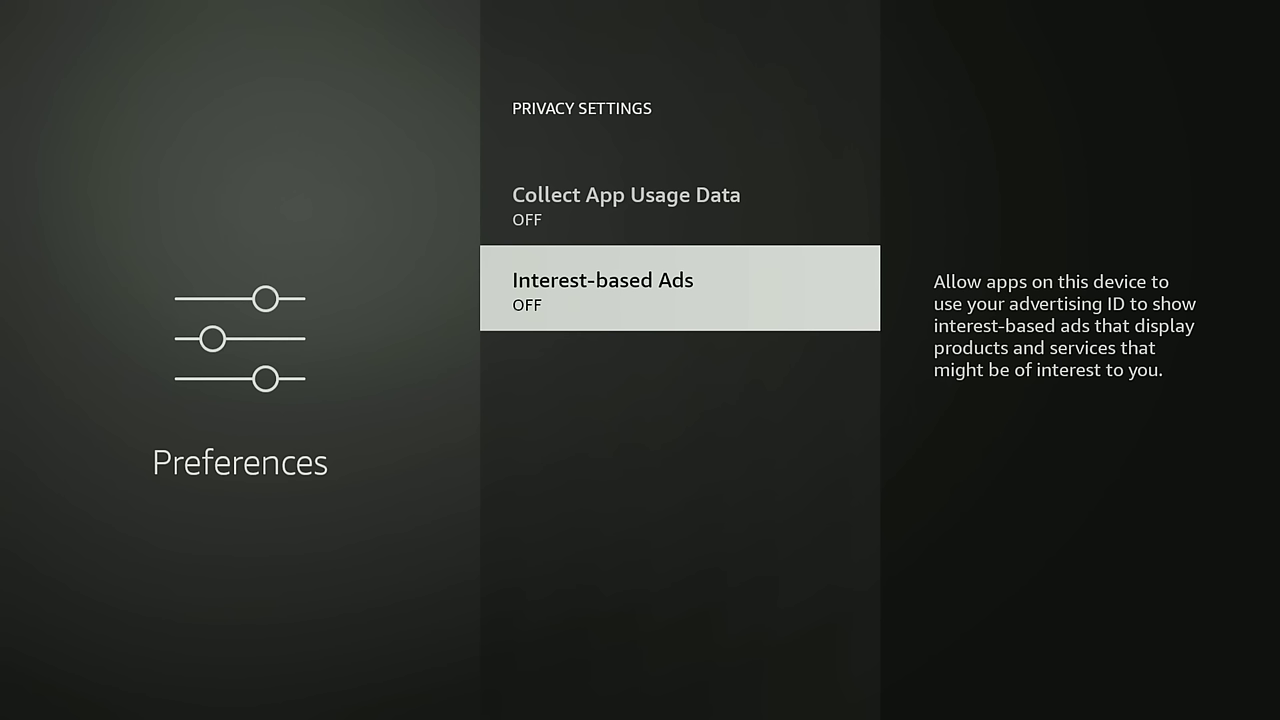
key(Up)
key(Up)
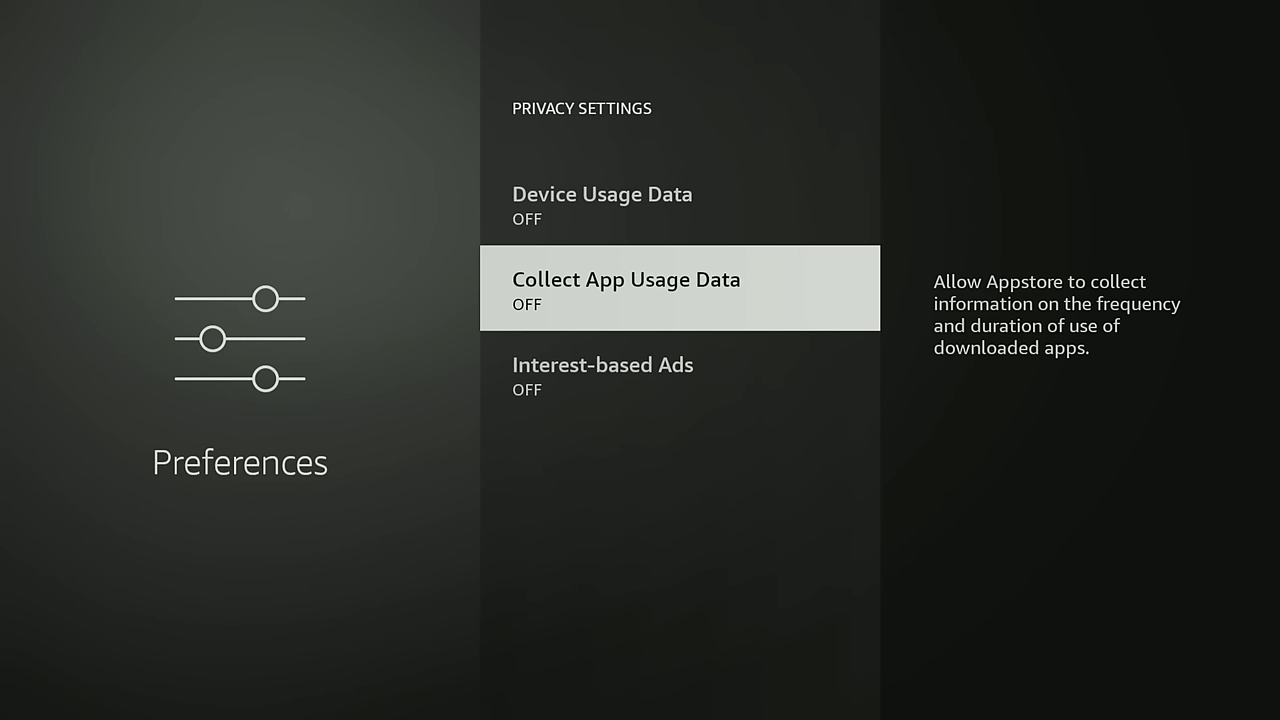
Open Data Usage Monitoring from Preferences to confirm it is off.
key(Escape)
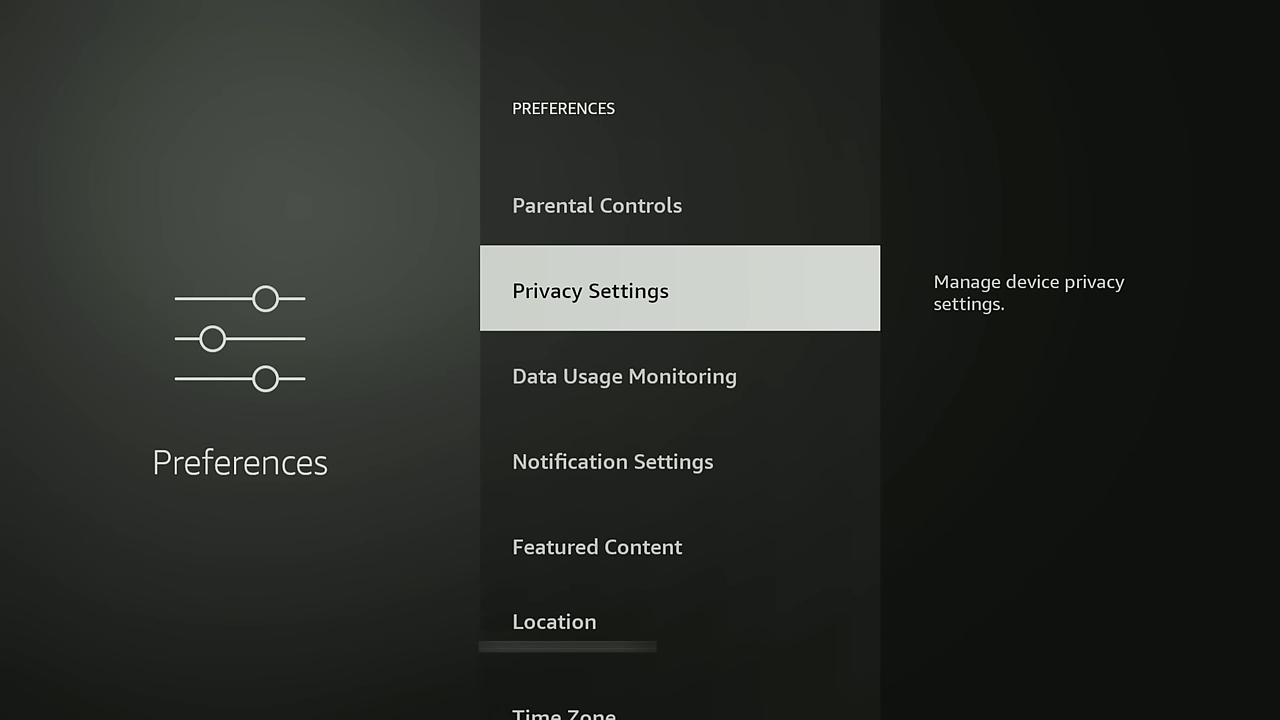
key(Down)
key(Return)
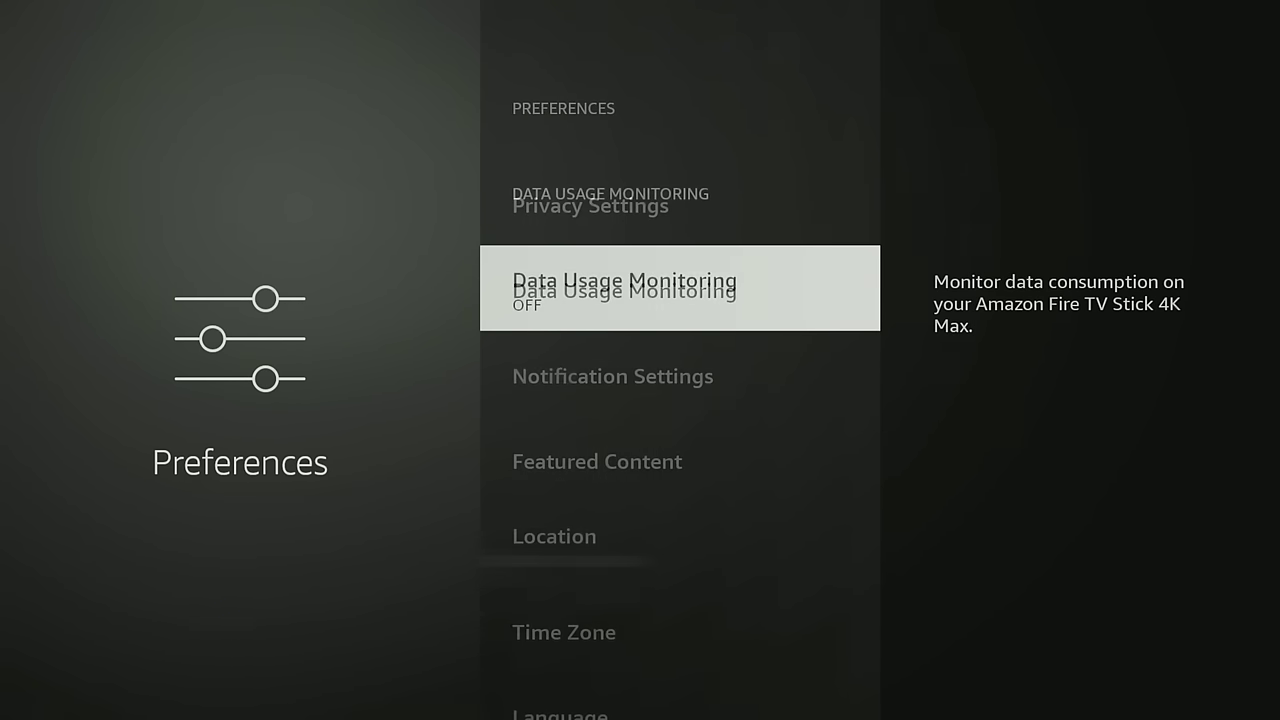
Go from the main Settings grid into My Fire TV.
key(Escape)
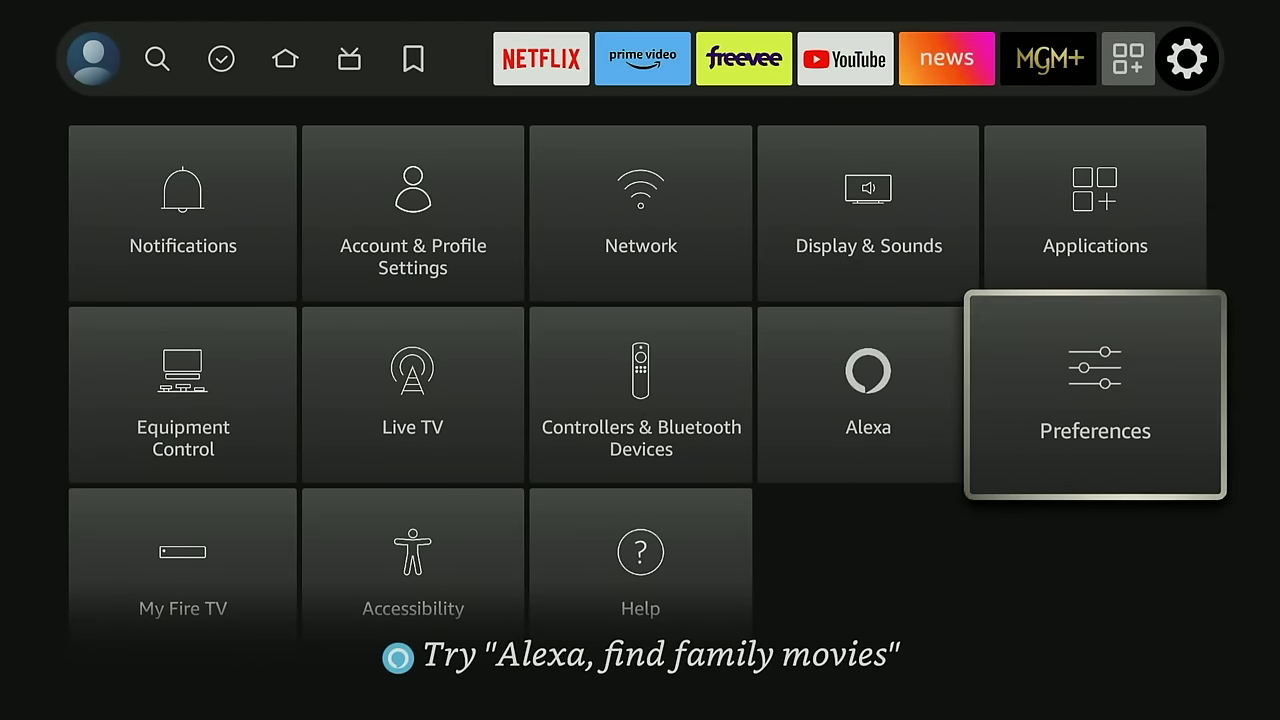
key(Left)
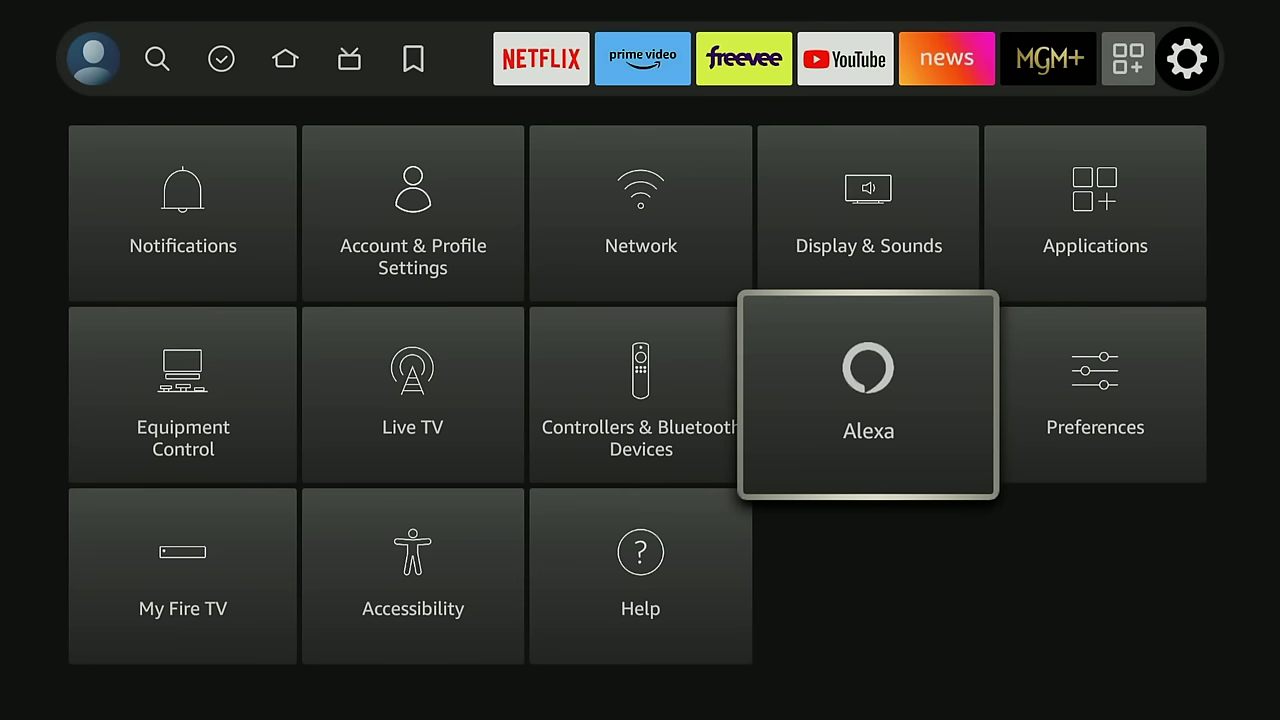
key(Left)
key(Left)
key(Left)
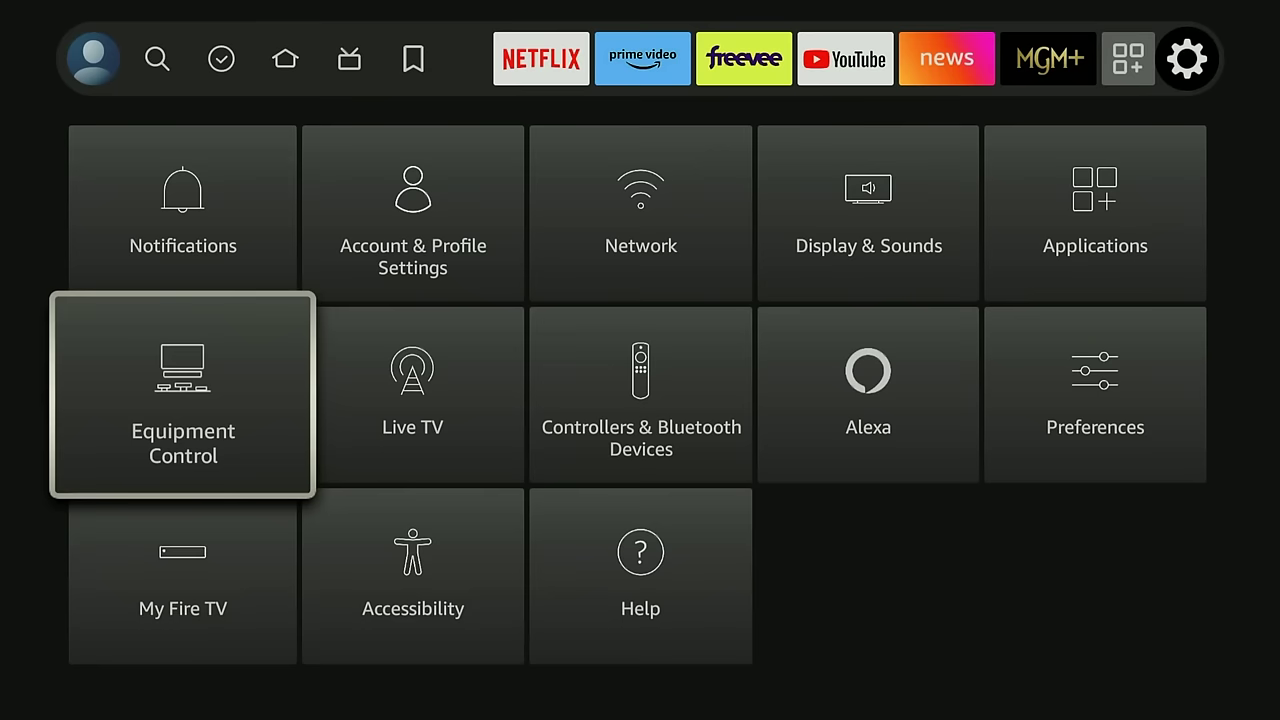
key(Down)
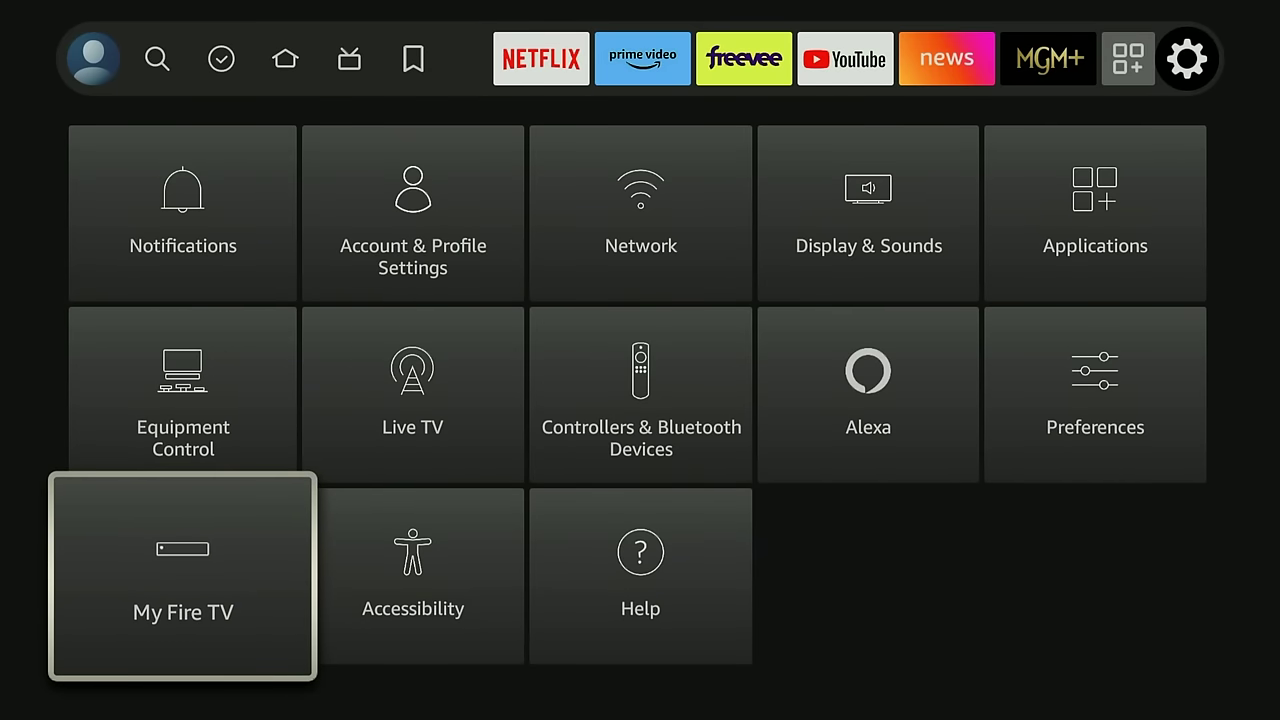
key(Return)
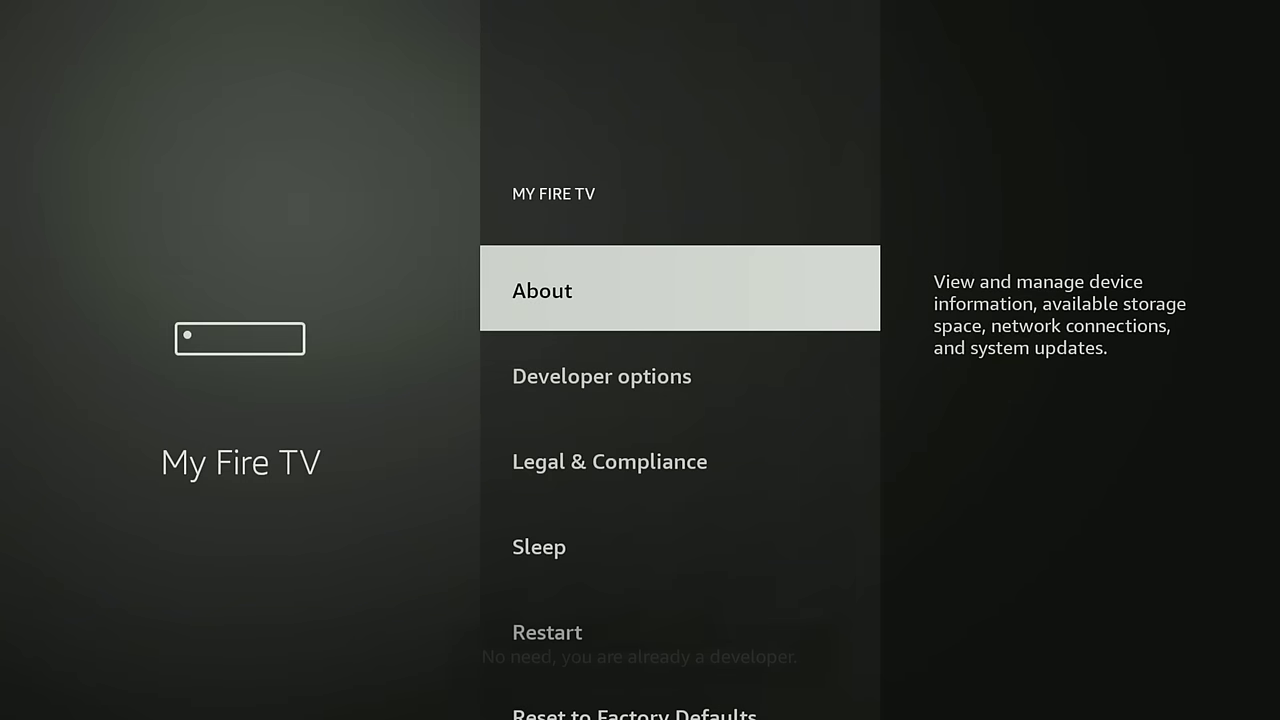
Open About and repeatedly select Fire TV Stick 4K Max to unlock developer mode.
key(Return)
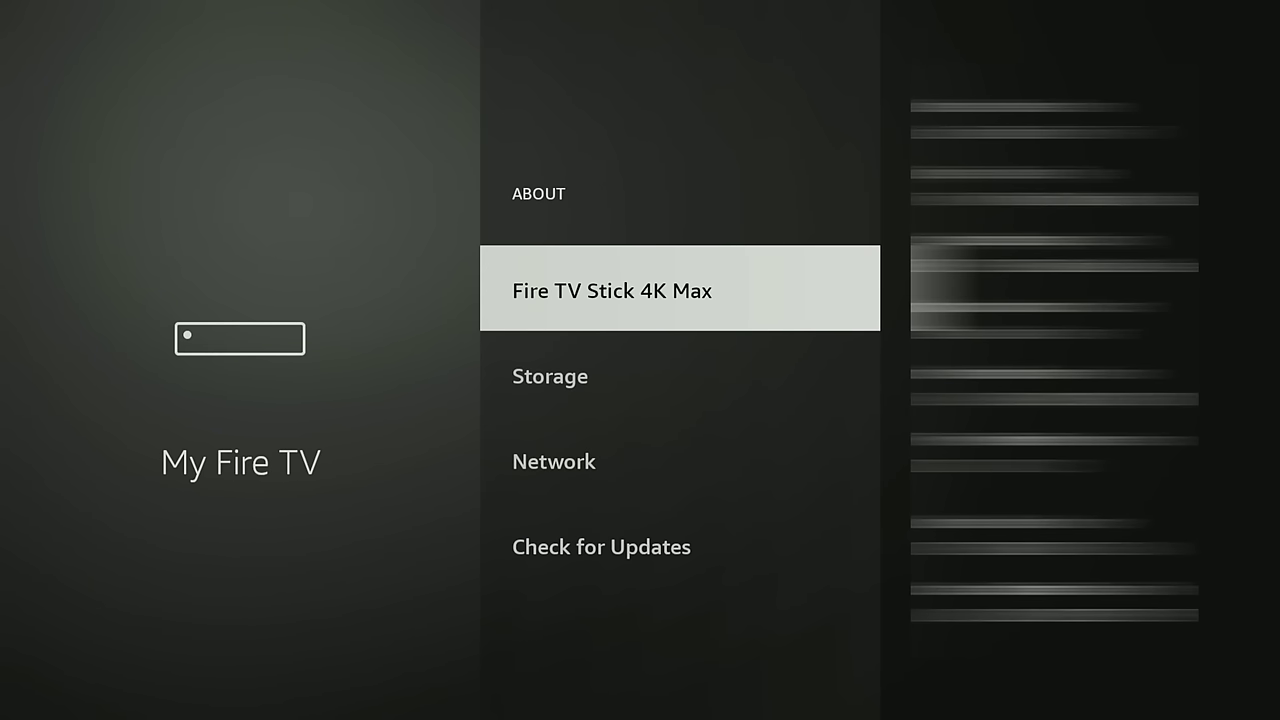
key(Return)
key(Return)
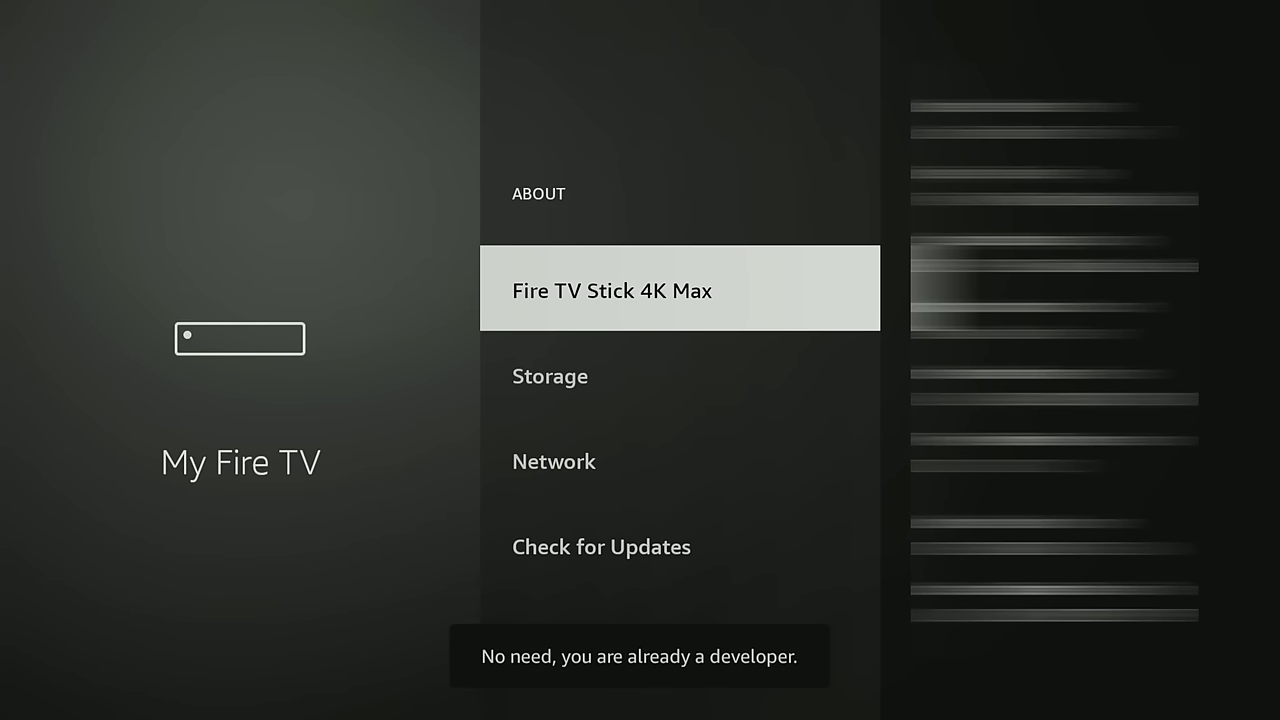
key(Return)
key(Return)
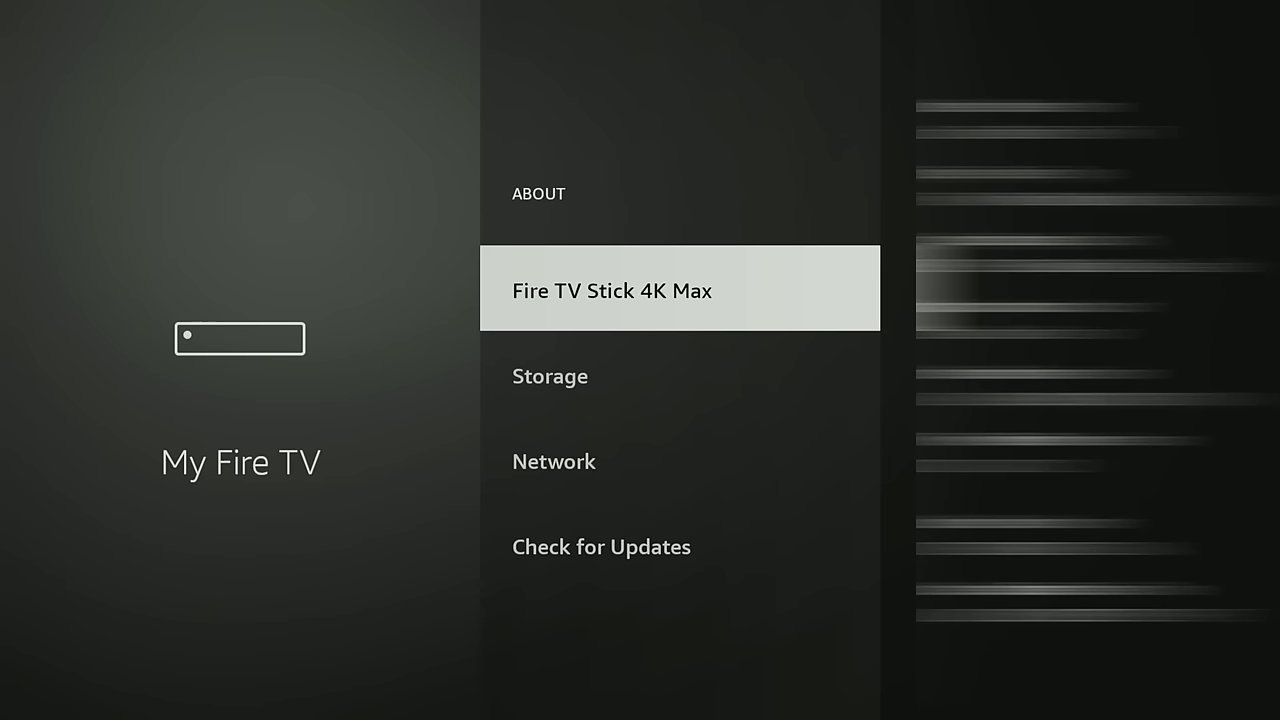
Open Developer options from the My Fire TV menu to view ADB debugging.
key(Escape)
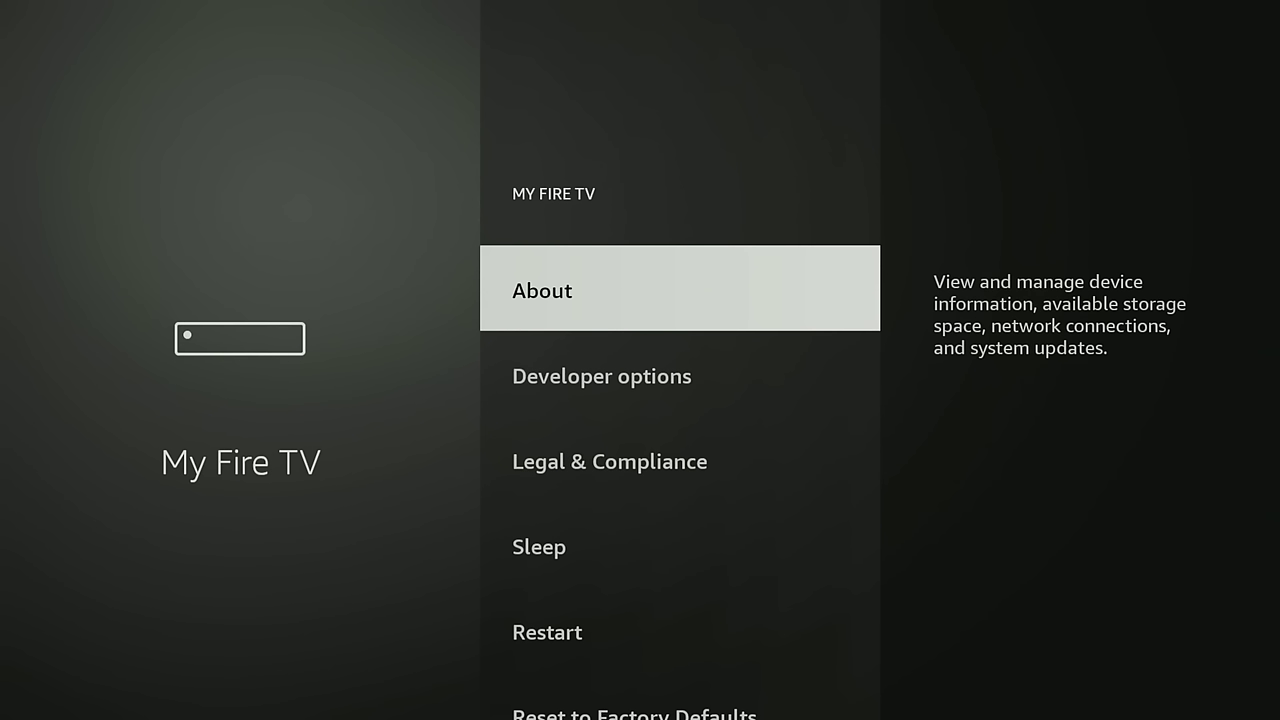
key(Down)
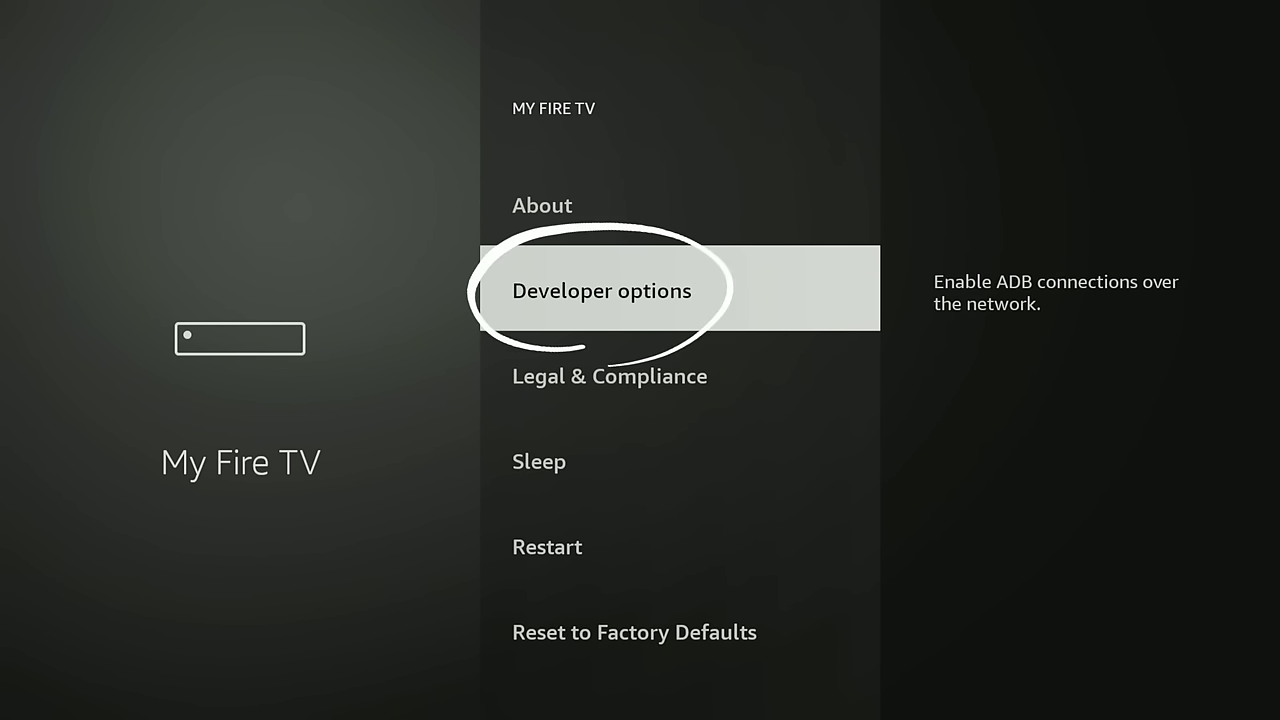
key(Return)
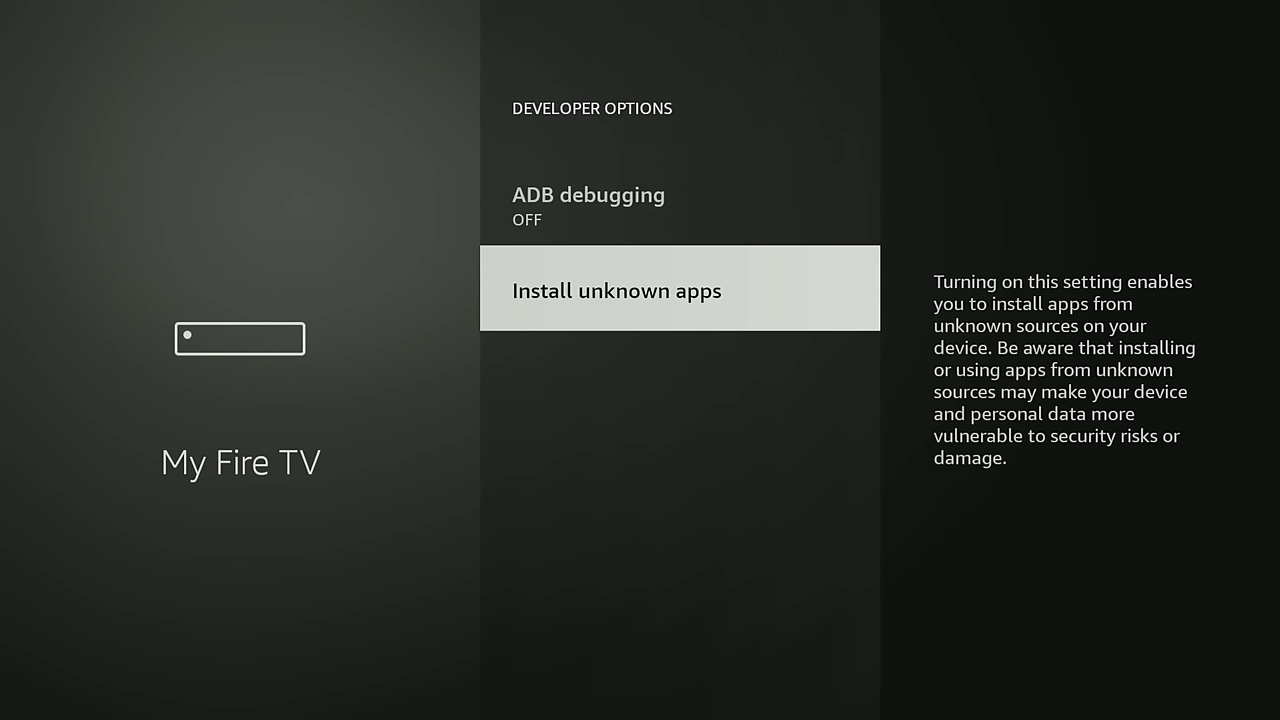